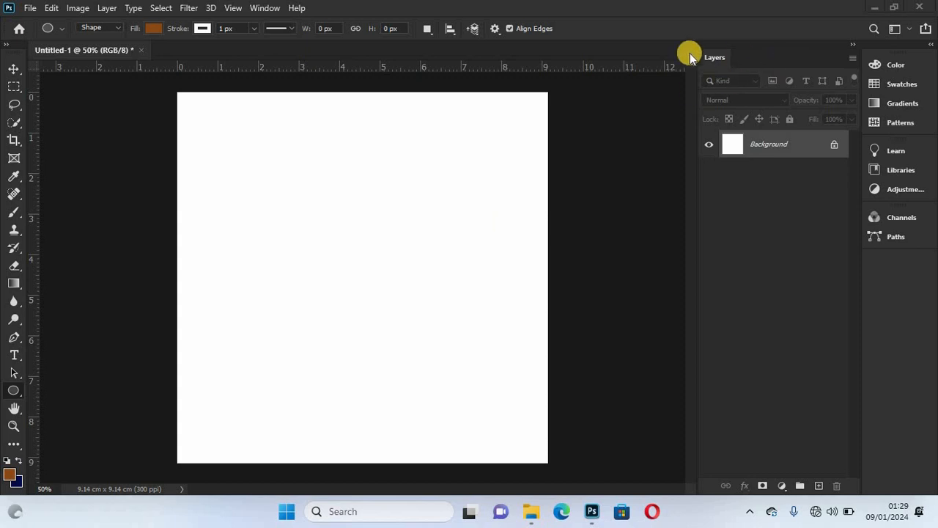
Step: Close the Layers panel and display it again
right_click(716, 59)
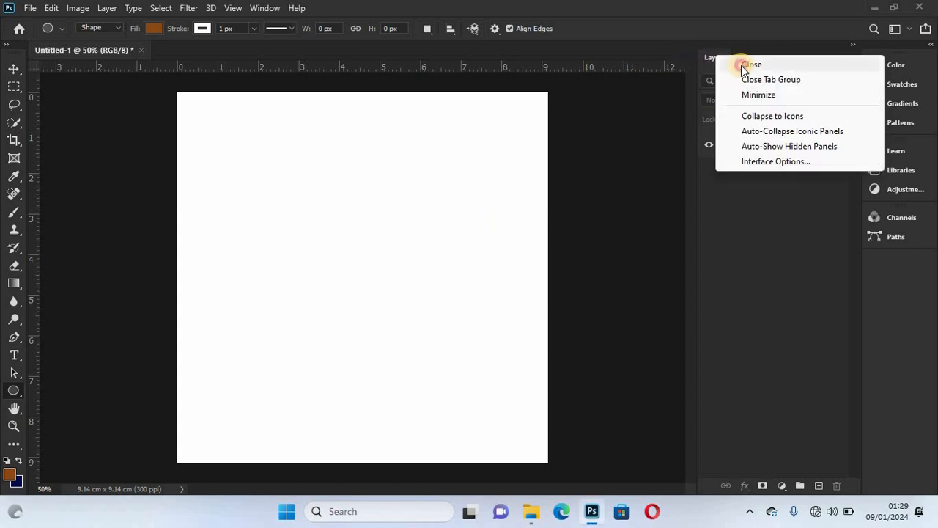
left_click(742, 64)
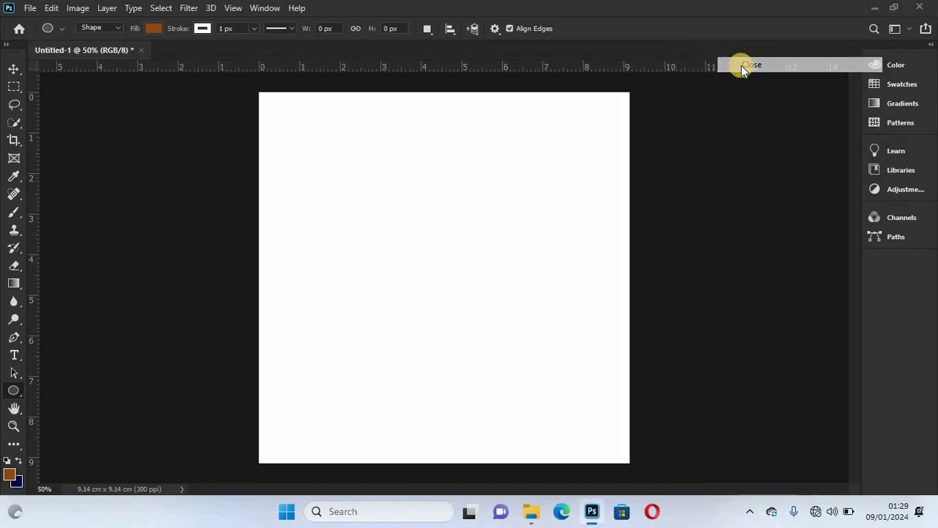
left_click(264, 9)
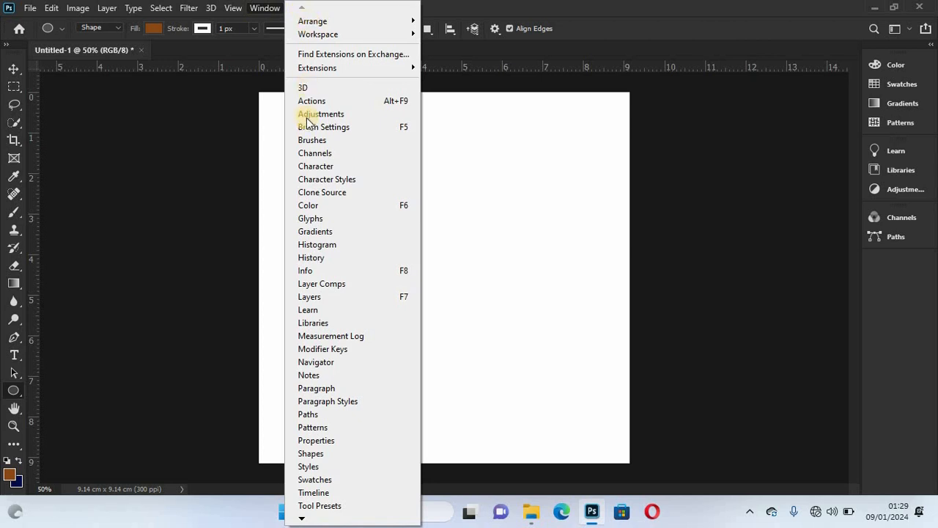
left_click(339, 297)
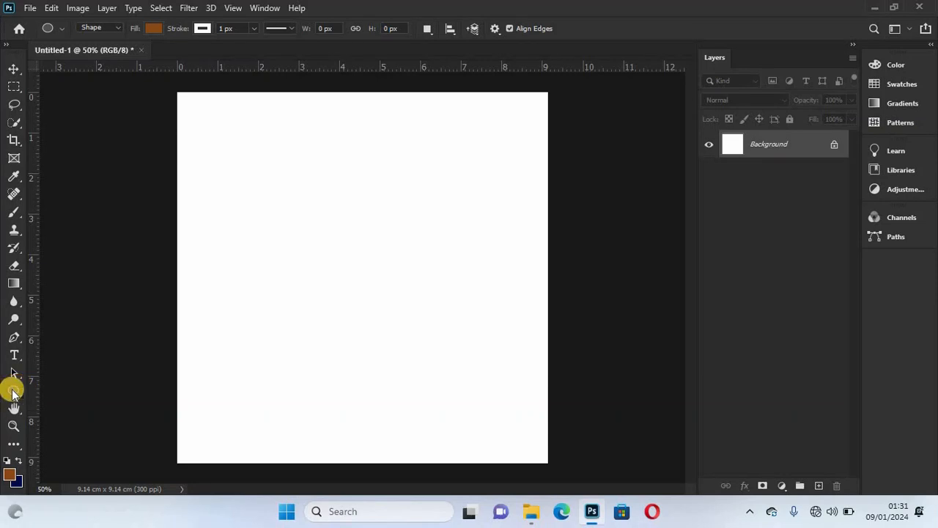
Step: Draw a brown ellipse shape about 560 by 452 px around the middle of the canvas and delete its layer
right_click(12, 394)
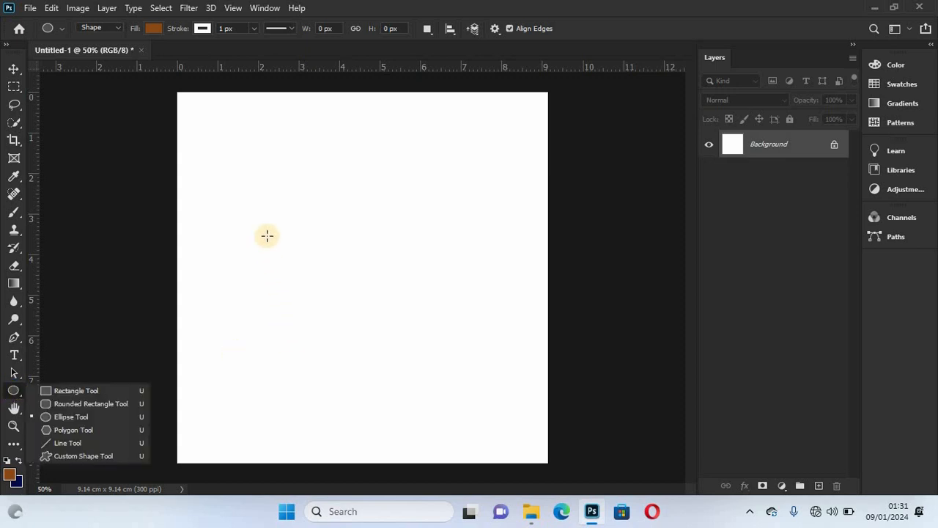
left_click_drag(266, 216, 458, 371)
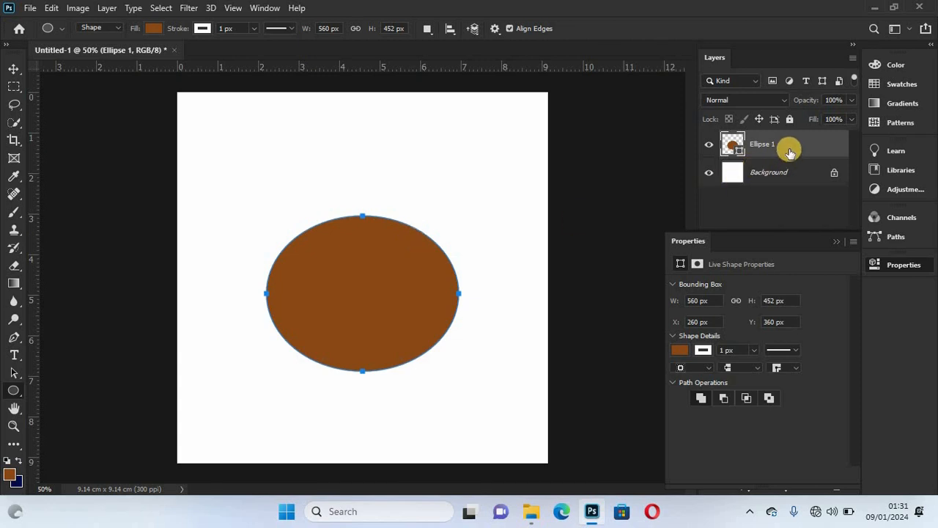
left_click(839, 246)
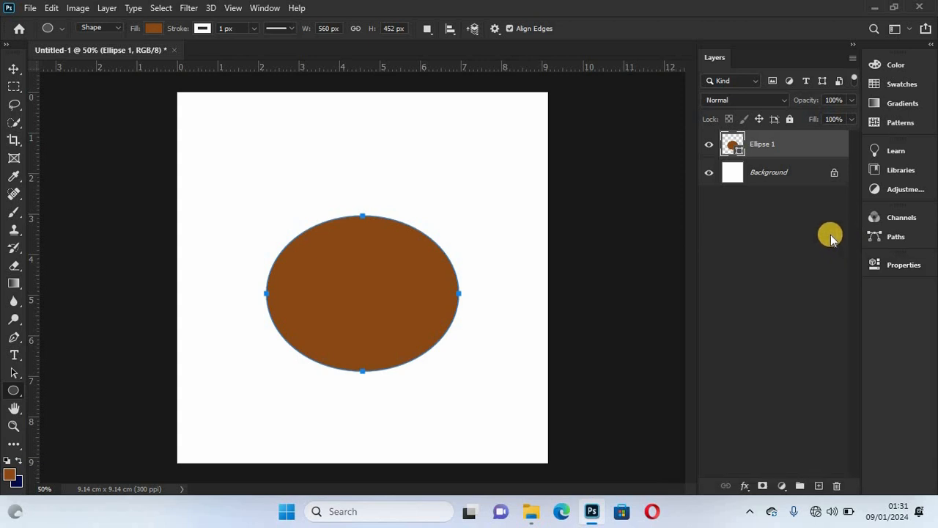
key("Delete")
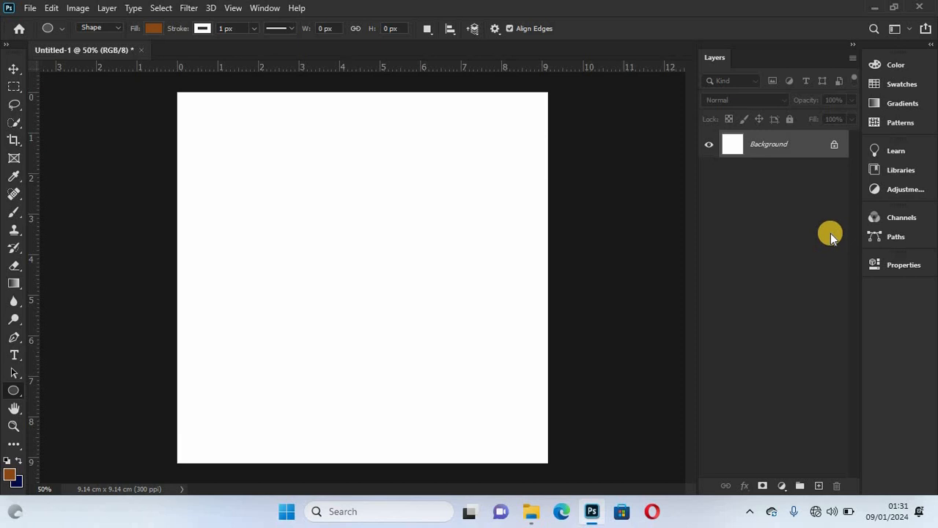
left_click(265, 8)
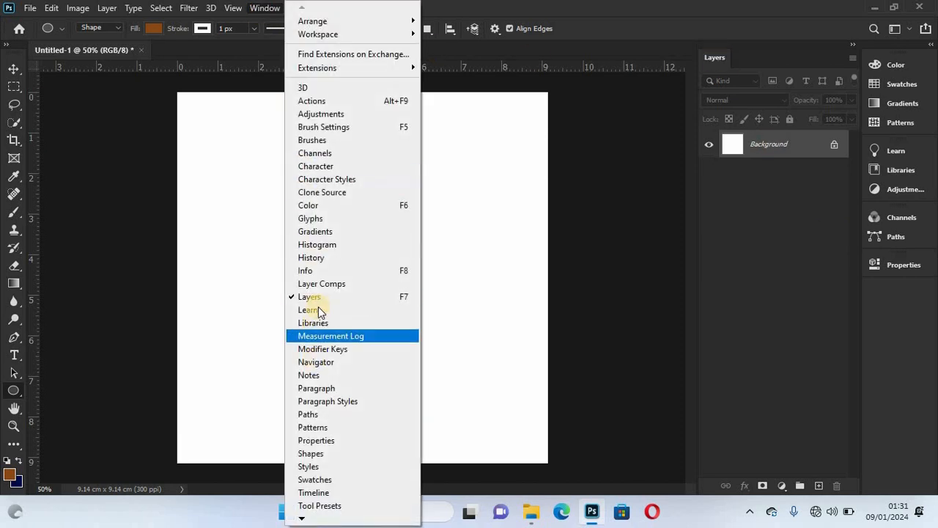
left_click(720, 65)
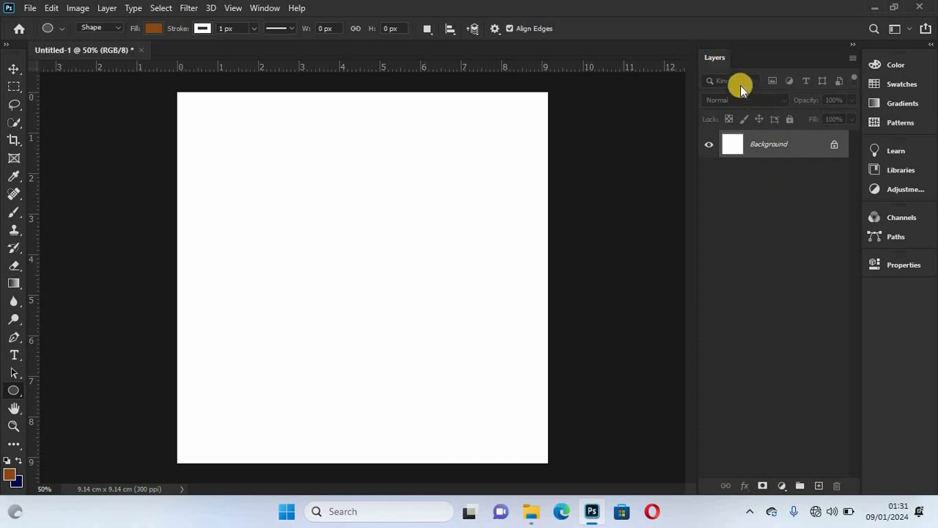
Step: Add five new empty layers above the Background layer
left_click(819, 486)
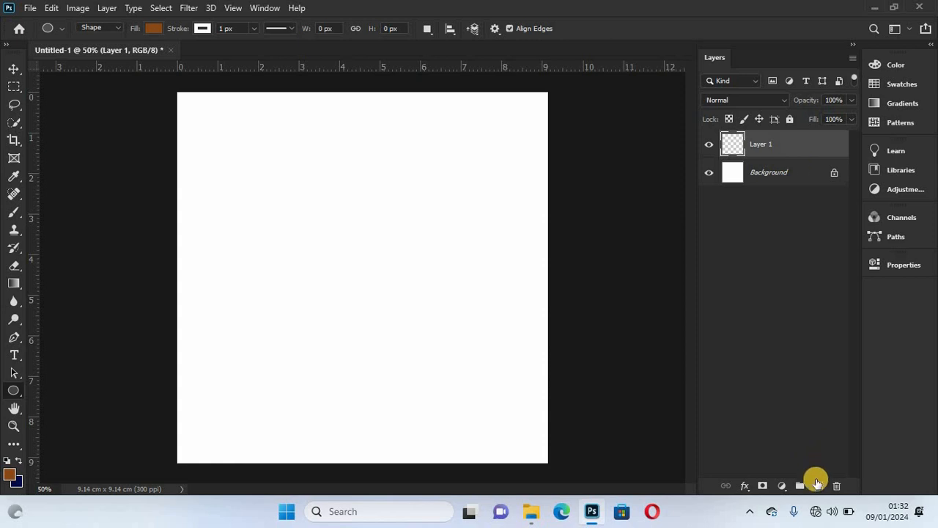
left_click(817, 487)
left_click(818, 486)
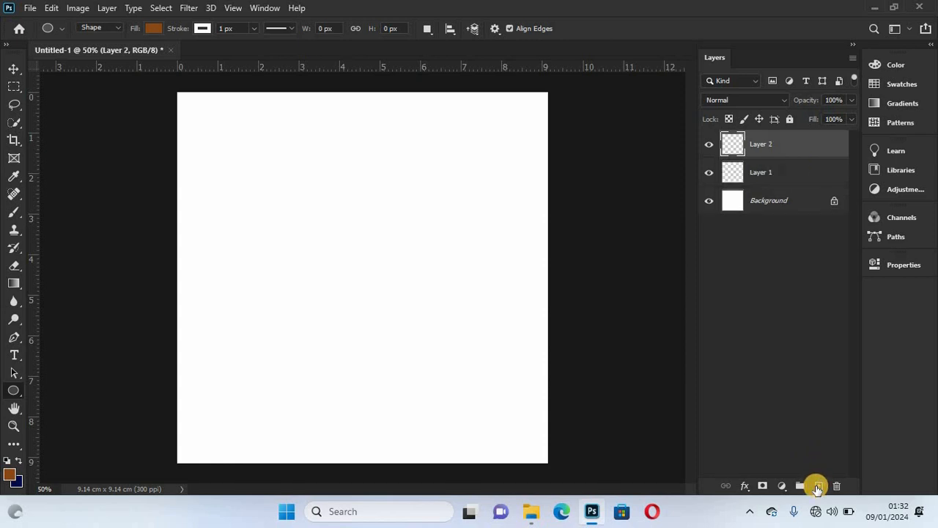
left_click(818, 487)
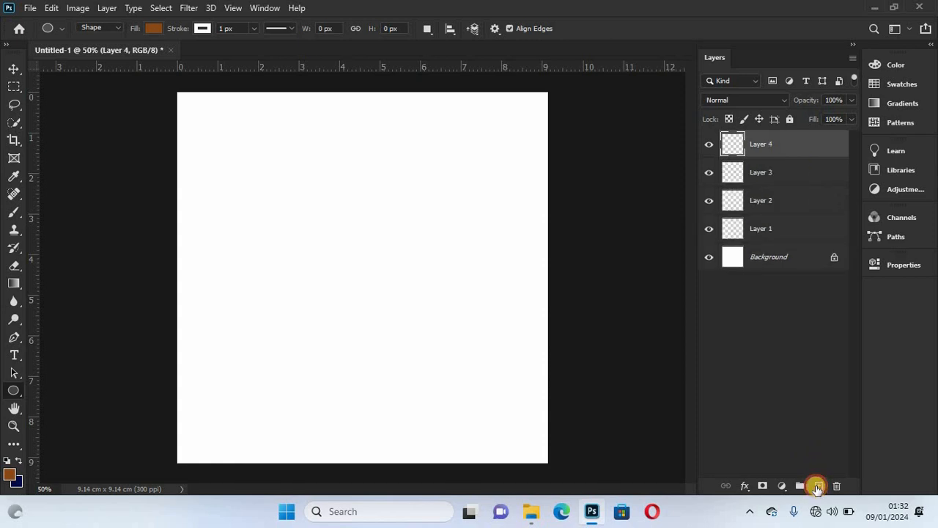
left_click(818, 487)
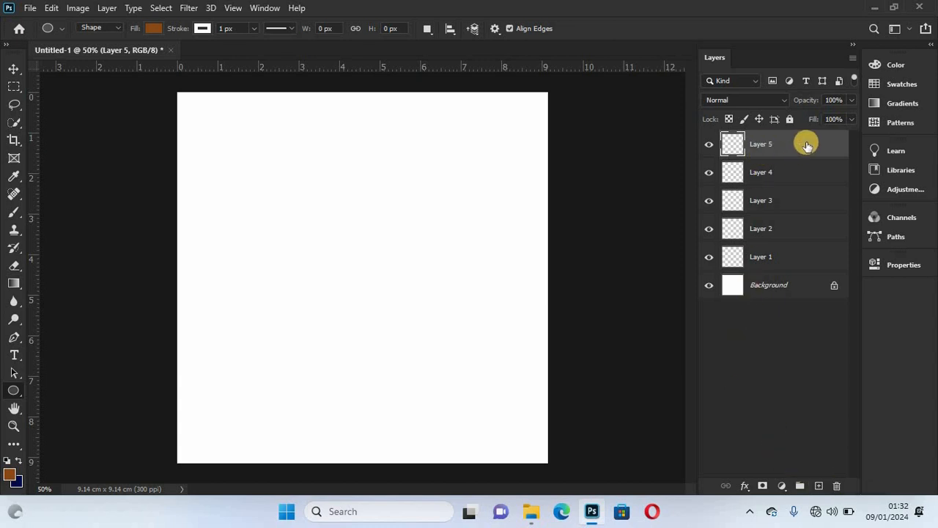
Step: Delete the five empty layers one at a time in the order Layer 5, 4, 3, 1 and 2, leaving only the Background
left_click(837, 488)
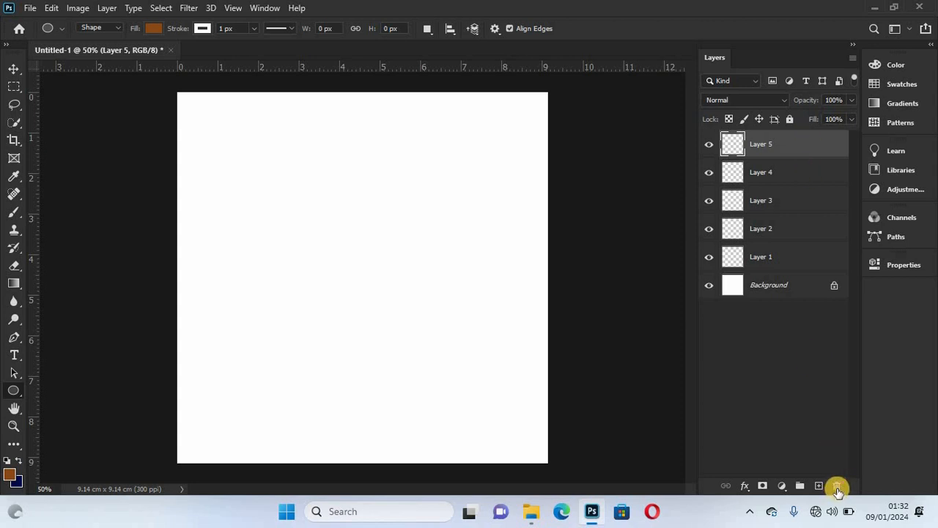
left_click(837, 489)
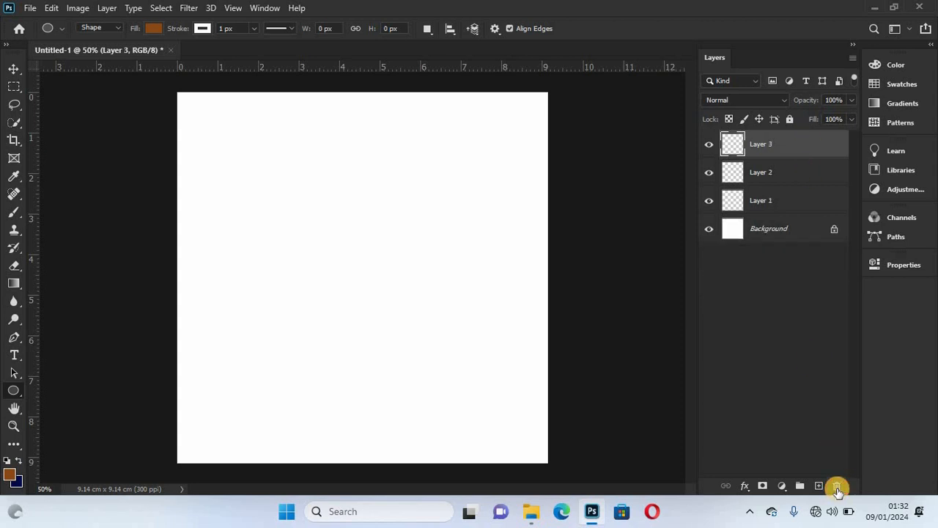
left_click(837, 489)
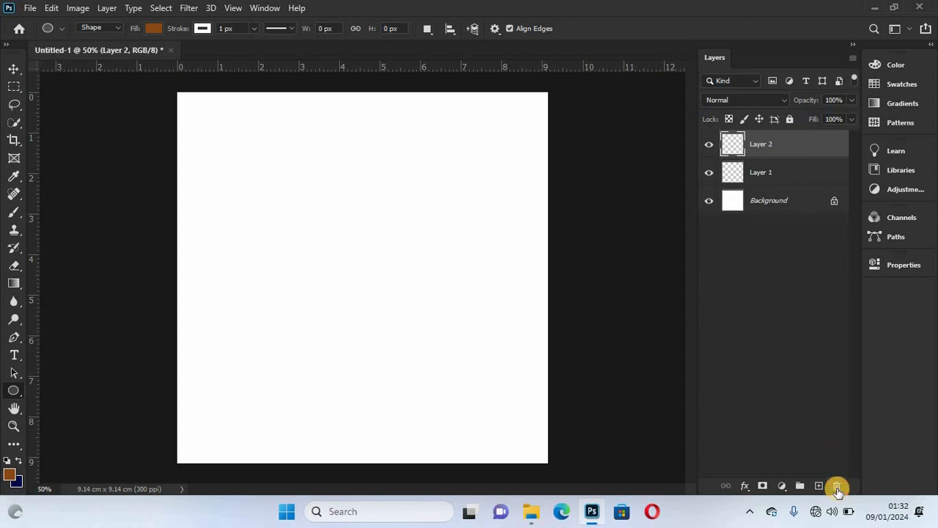
left_click(786, 173)
left_click(837, 487)
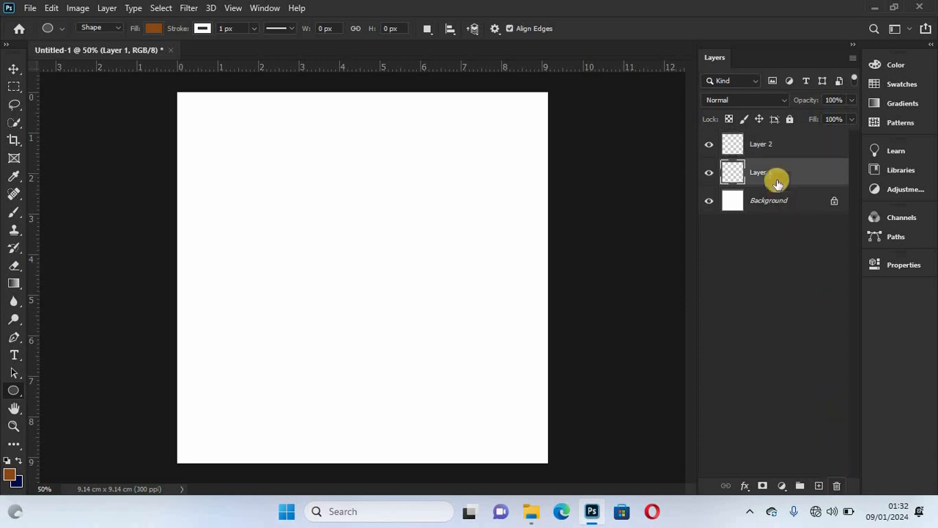
left_click(778, 139)
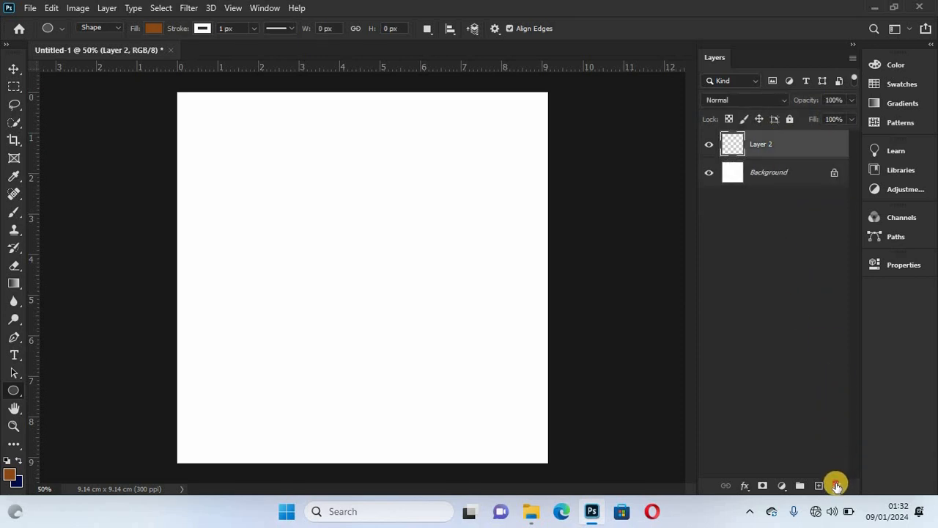
left_click(835, 487)
Step: Create five empty layers again above the Background layer
left_click(819, 486)
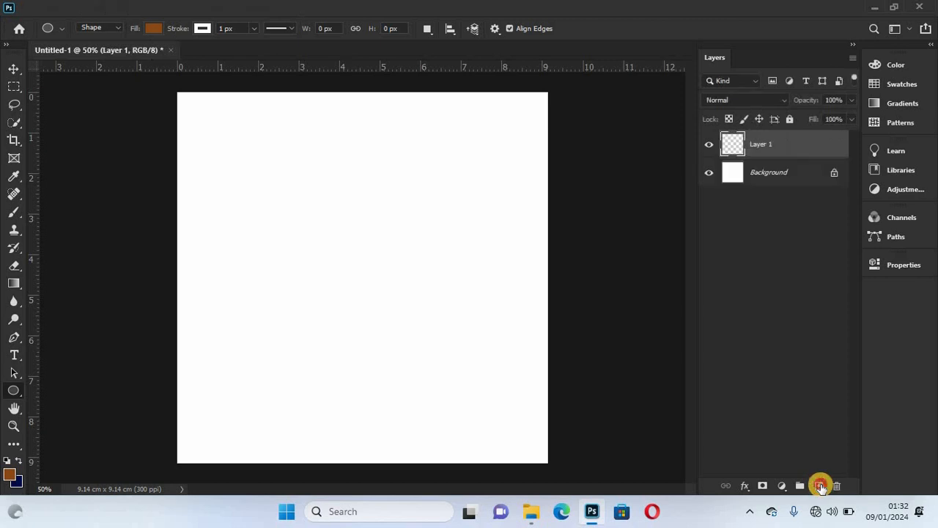
left_click(819, 486)
left_click(819, 486)
left_click(820, 486)
left_click(819, 486)
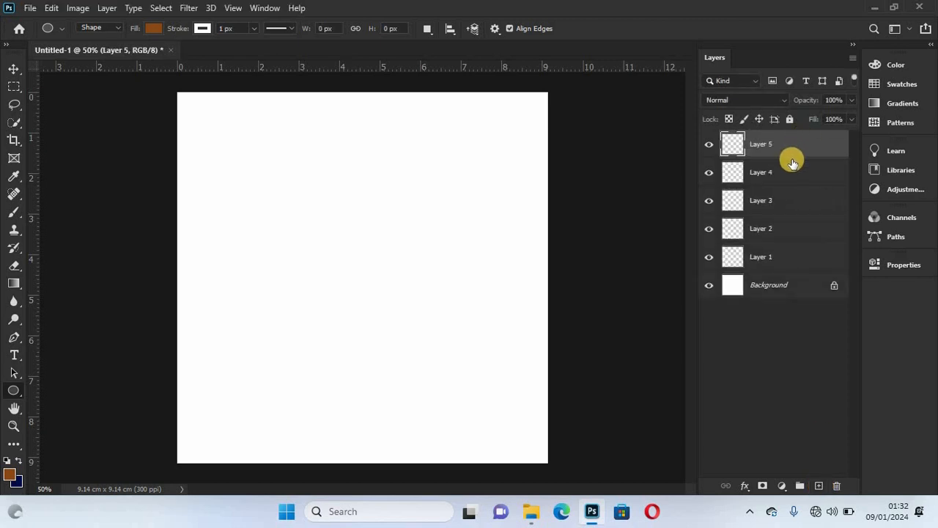
Step: Select Layer 5 through Layer 1 together and delete all five at once
left_click(799, 167)
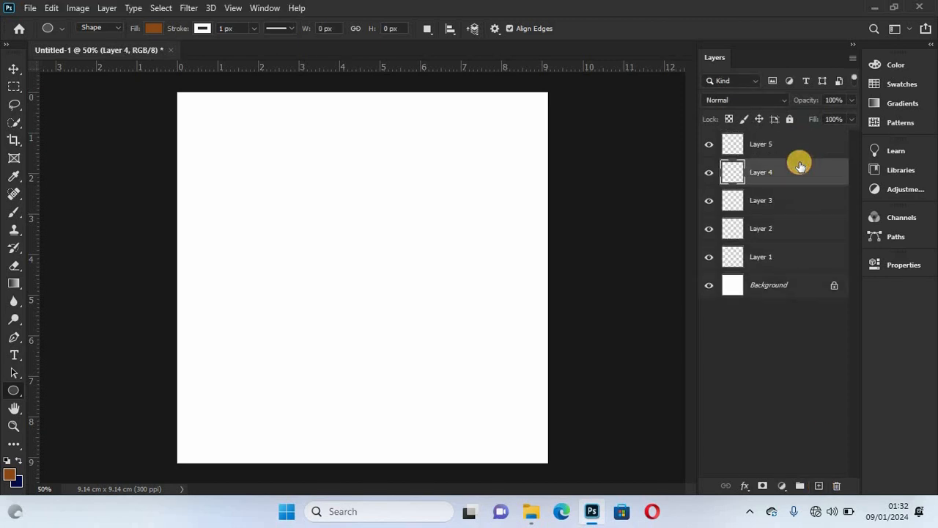
left_click(797, 147)
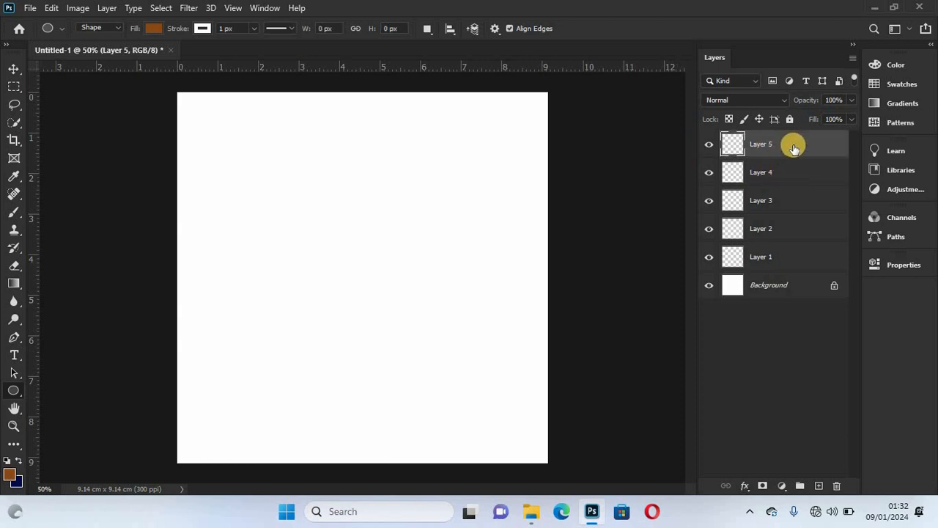
left_click(782, 182, "ctrl")
left_click(783, 211, "ctrl")
left_click(783, 236, "ctrl")
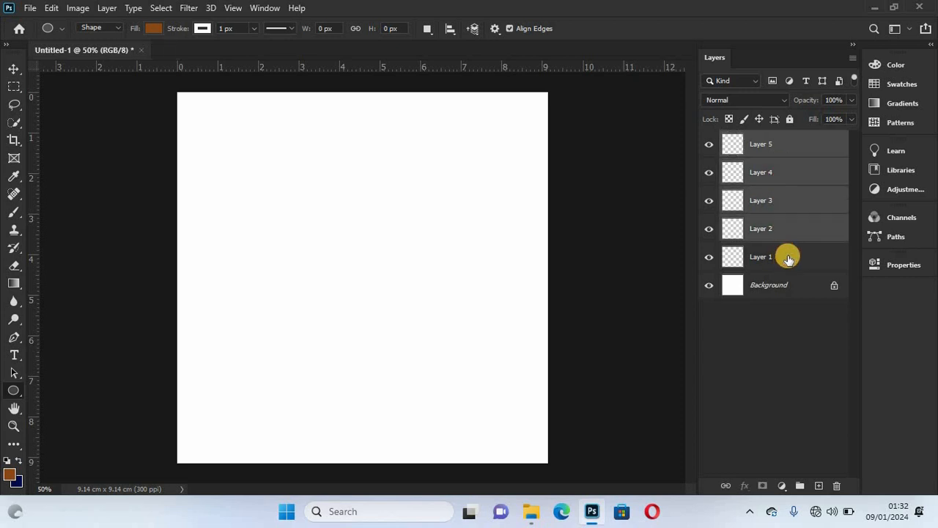
left_click(783, 255, "ctrl")
left_click(836, 485)
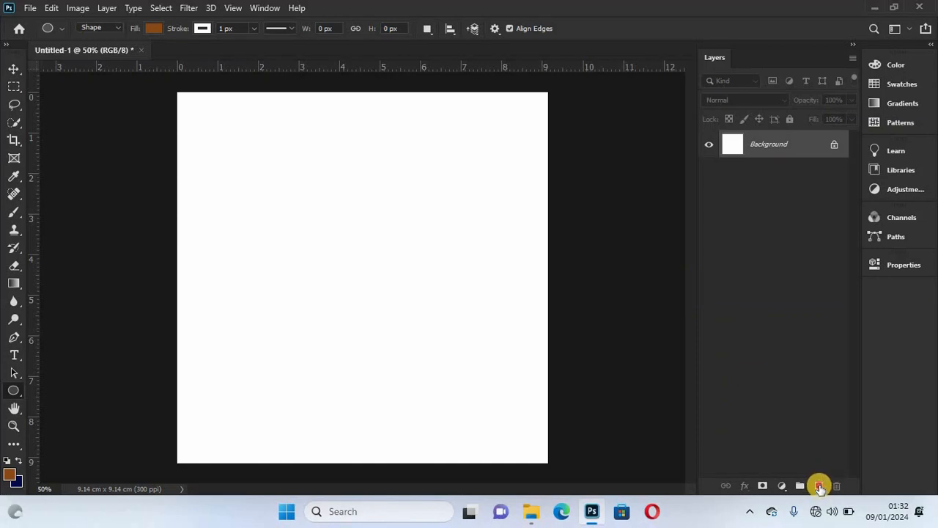
Step: Create another set of five empty layers above the Background layer
left_click(819, 487)
left_click(819, 487)
left_click(819, 487)
left_click(820, 487)
left_click(820, 487)
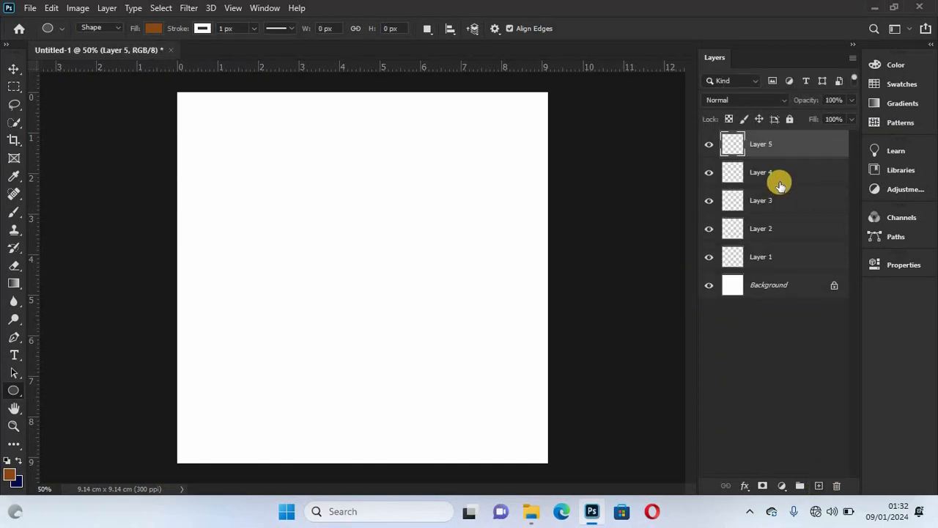
Step: Delete the non-adjacent Layers 5, 3 and 1 together, and remove the remaining Layers 4 and 2 individually
left_click(770, 201, "ctrl")
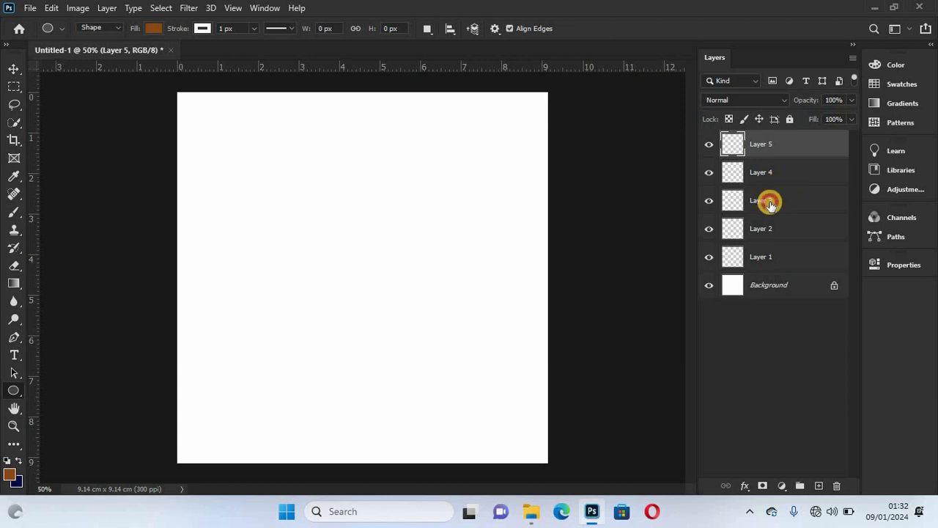
left_click(777, 256, "ctrl")
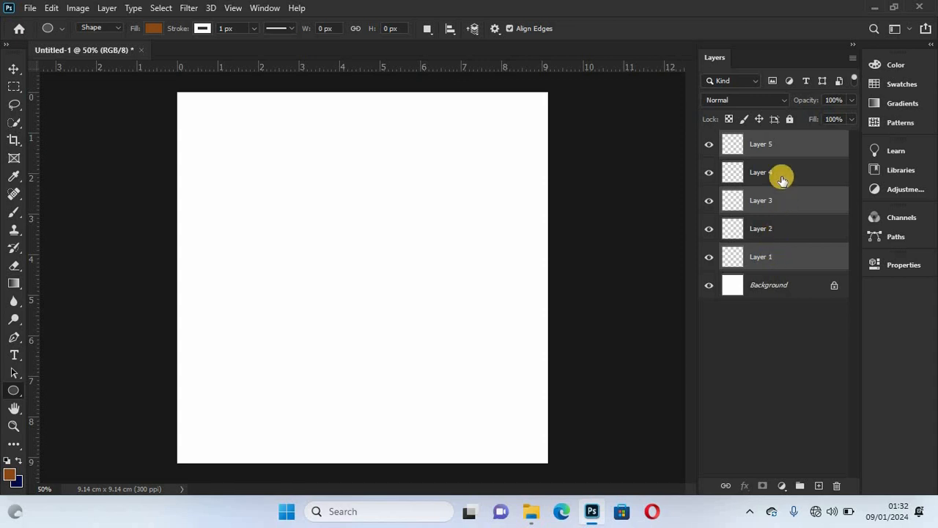
left_click(837, 486)
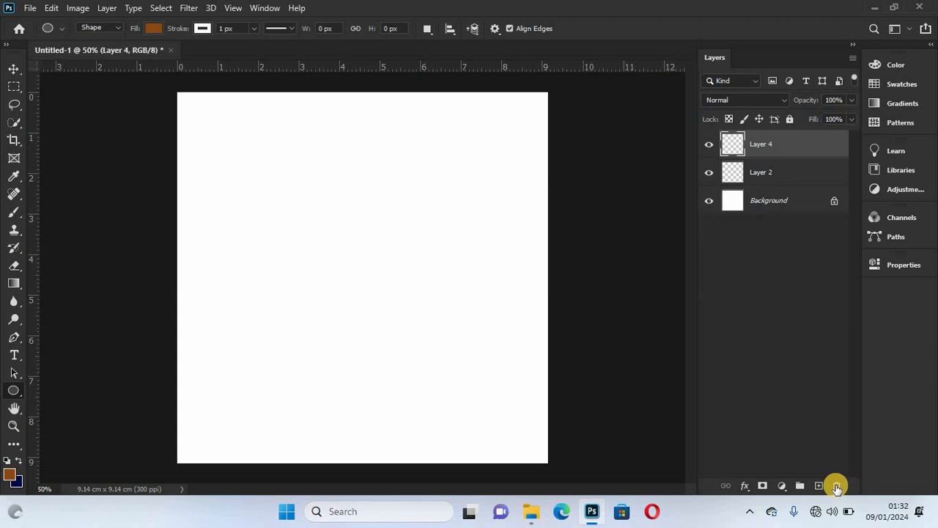
left_click(837, 486)
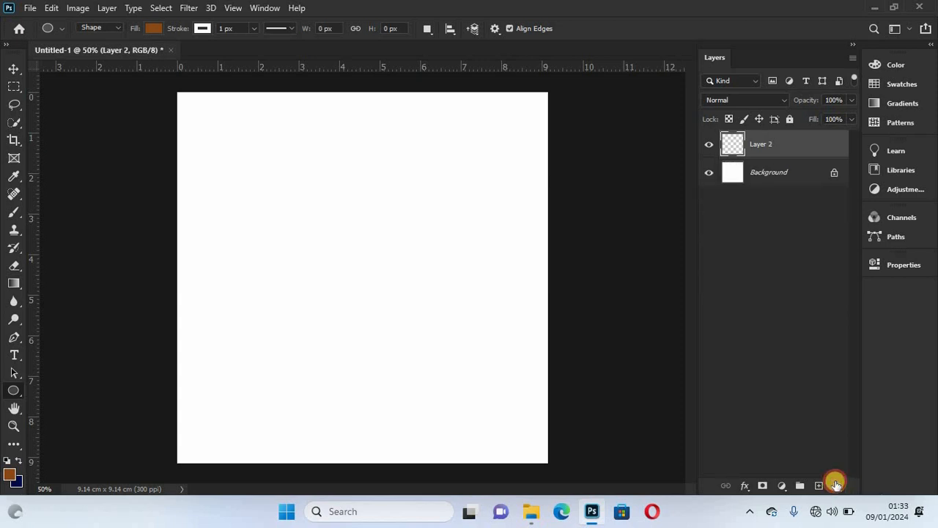
left_click(836, 486)
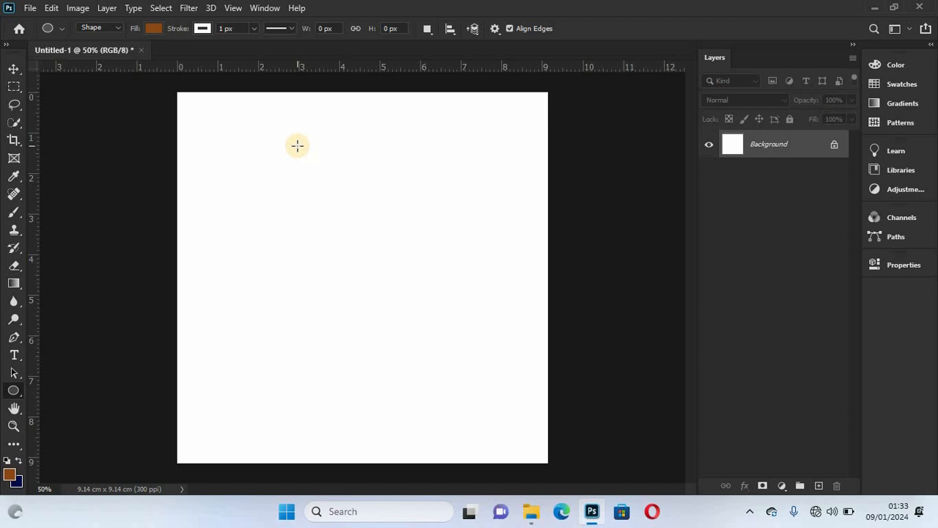
Step: Place the pngegg(2) cake image from the Downloads folder as a linked layer above the Background layer
left_click(30, 10)
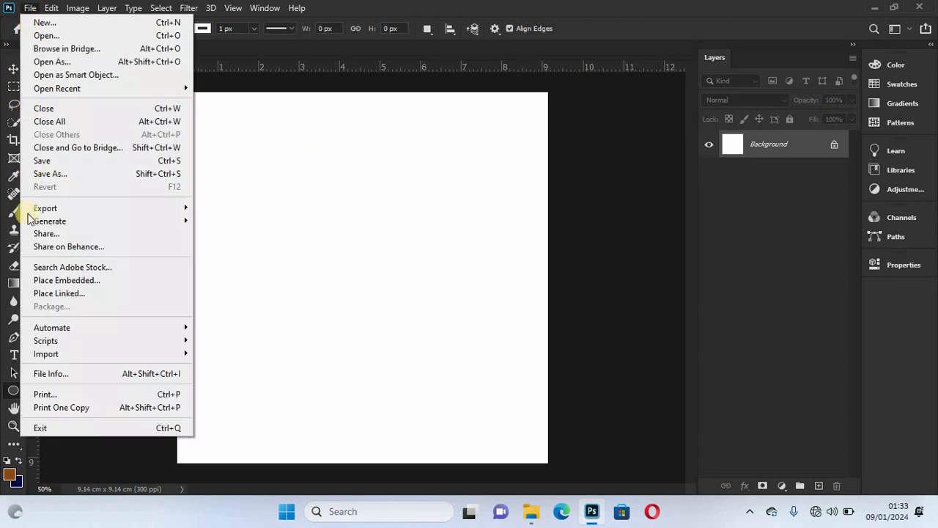
left_click(53, 295)
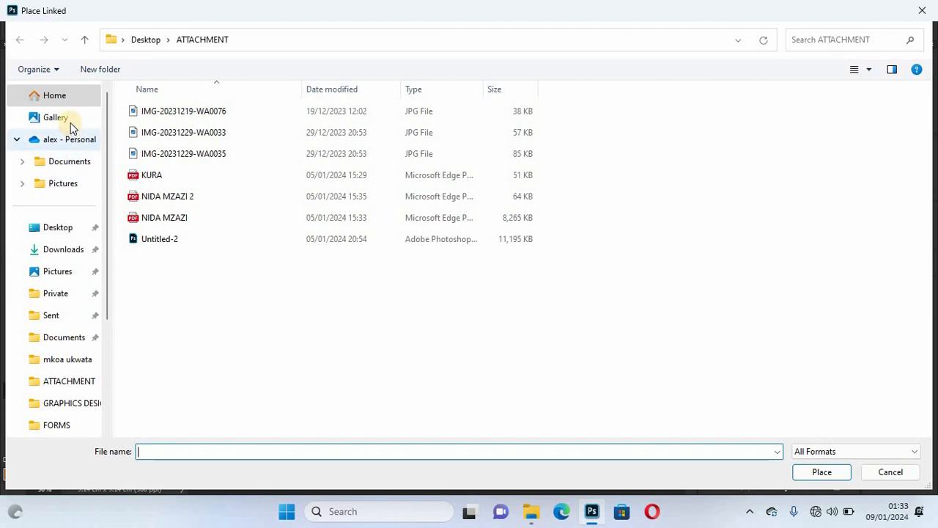
left_click(72, 253)
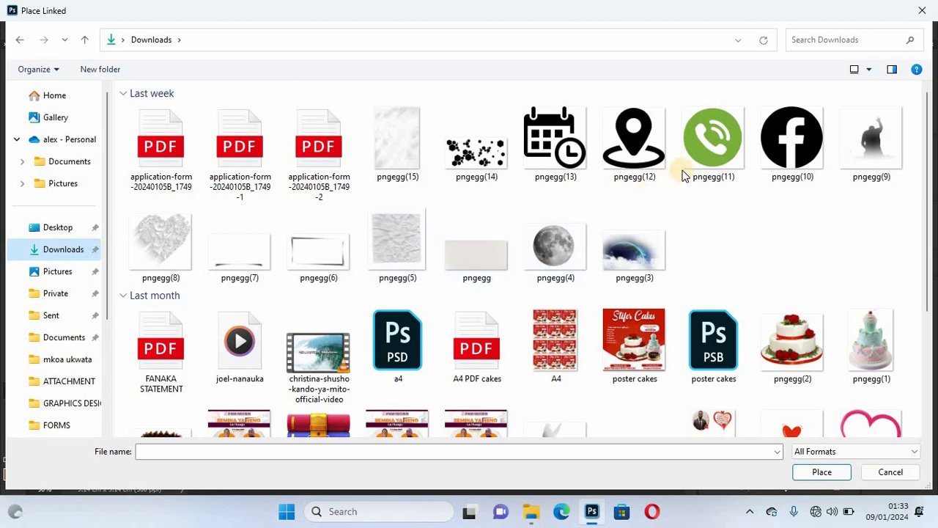
left_click(789, 336)
left_click(832, 475)
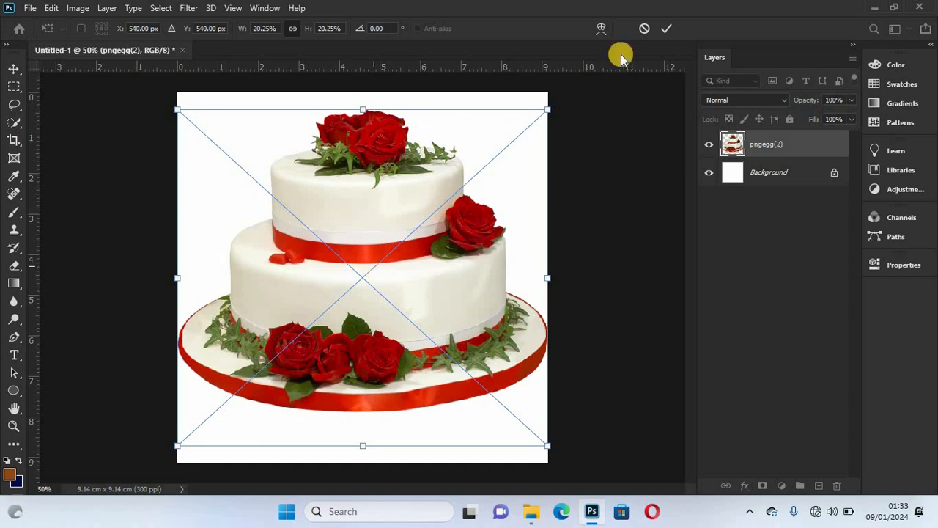
left_click(667, 30)
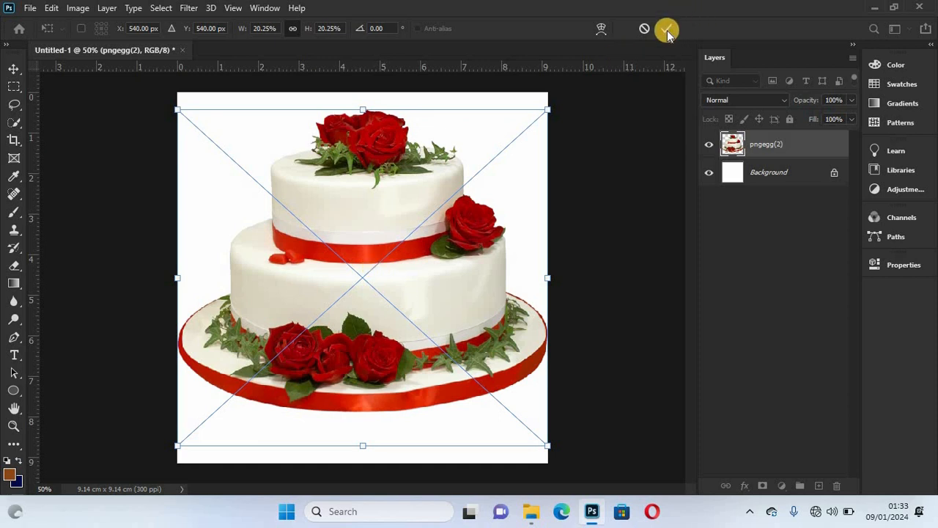
key("u")
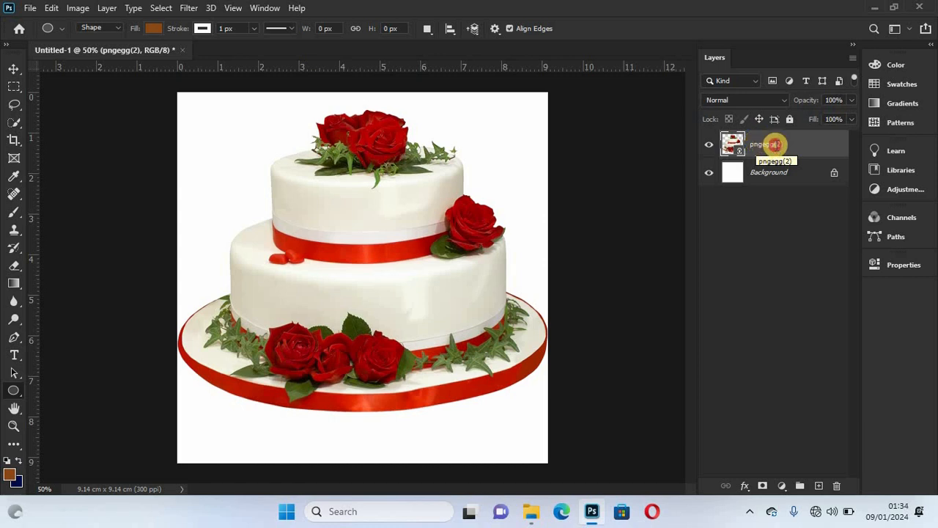
Step: Rename the placed pngegg(2) image layer to cakes and delete that layer
double_click(774, 144)
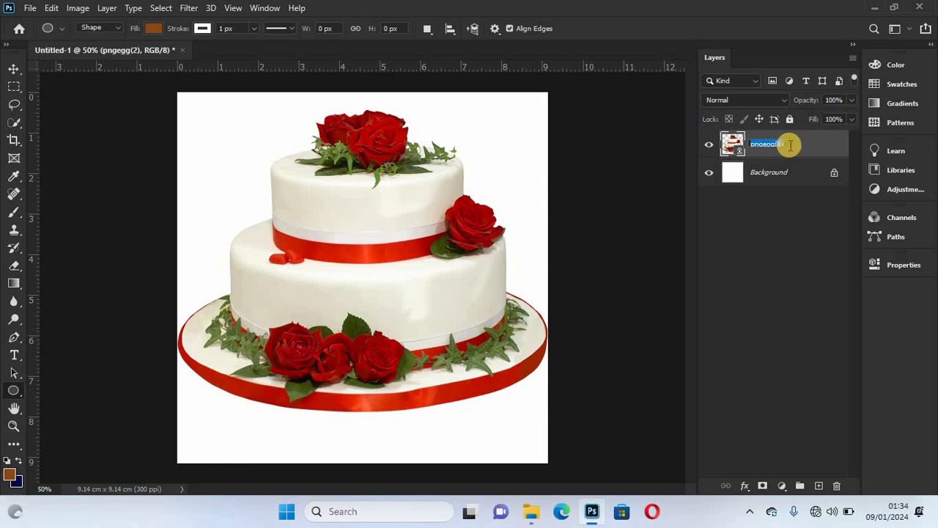
left_click(802, 144)
left_click(770, 145)
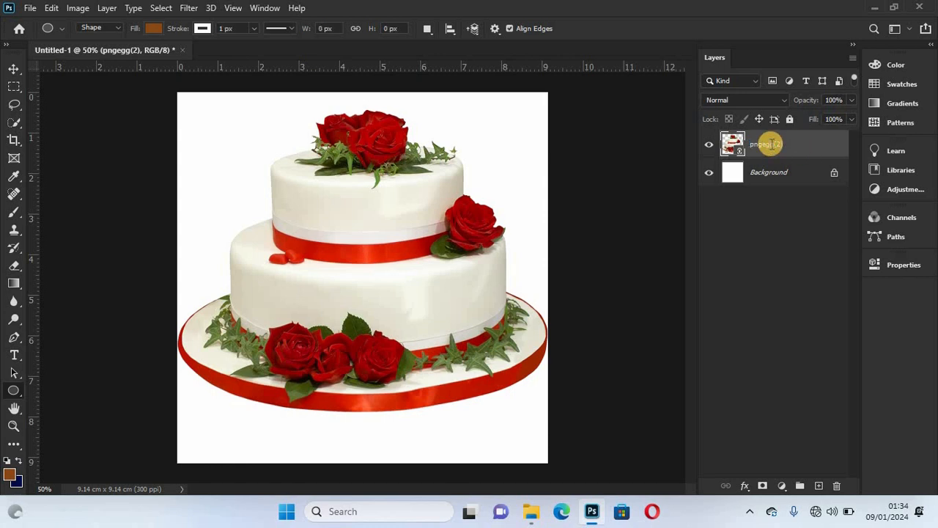
double_click(770, 145)
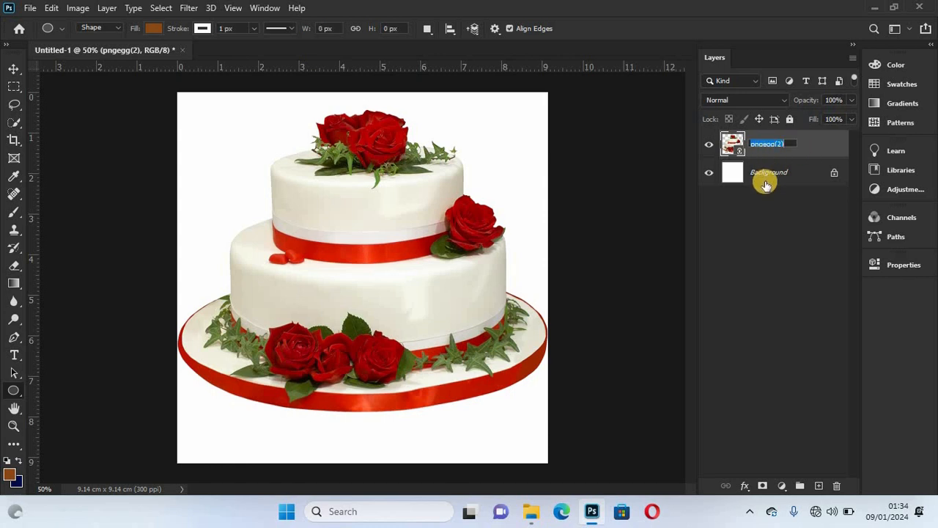
type("sa")
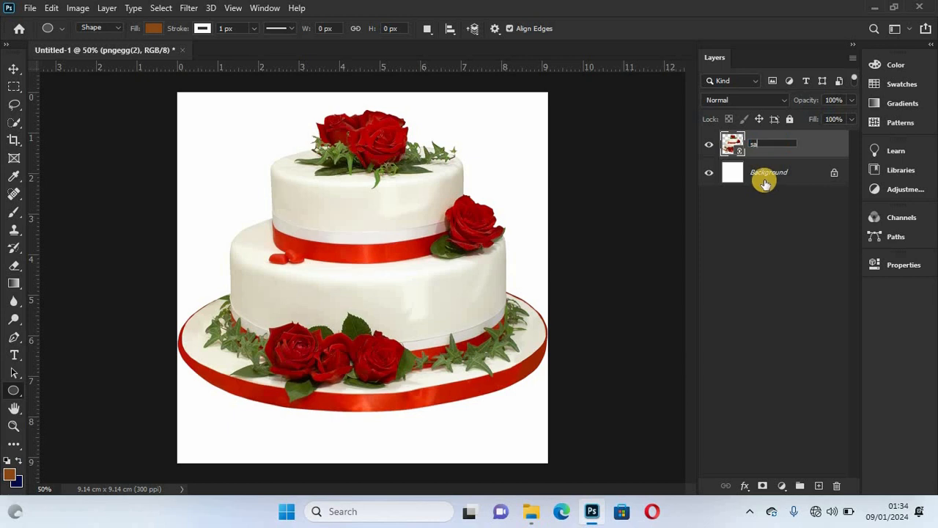
key("BackSpace")
type("akes")
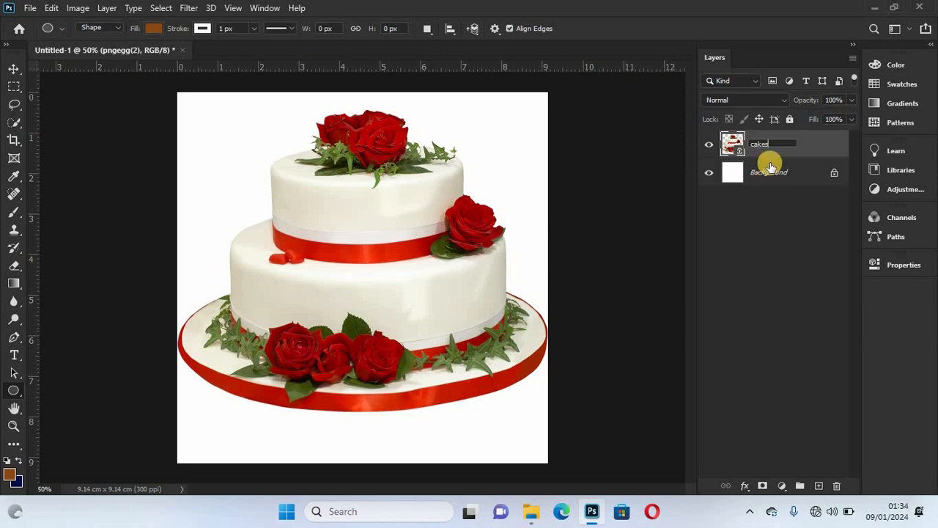
left_click(813, 145)
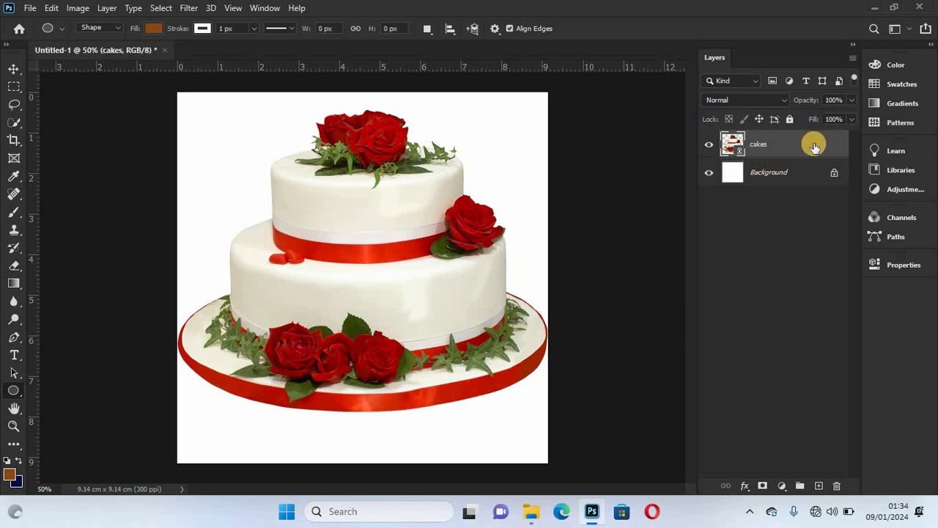
left_click(837, 488)
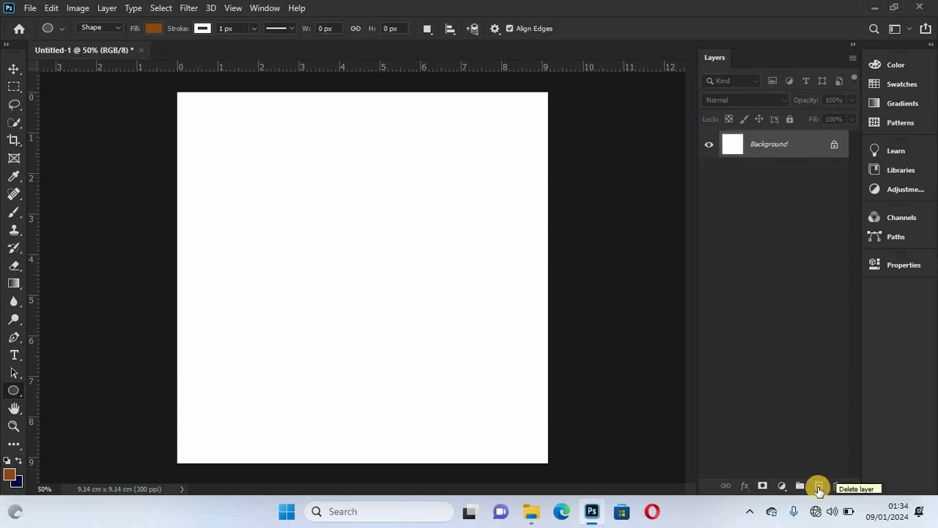
Step: Add a few empty layers above the Background layer and delete them all one by one
left_click(818, 486)
left_click(819, 487)
left_click(818, 487)
left_click(819, 486)
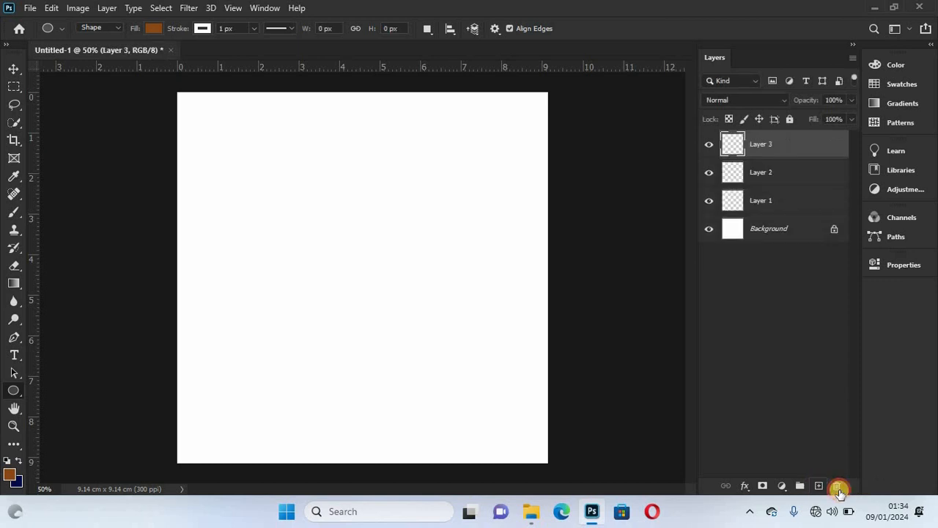
left_click(837, 488)
left_click(837, 488)
left_click(837, 489)
left_click(837, 488)
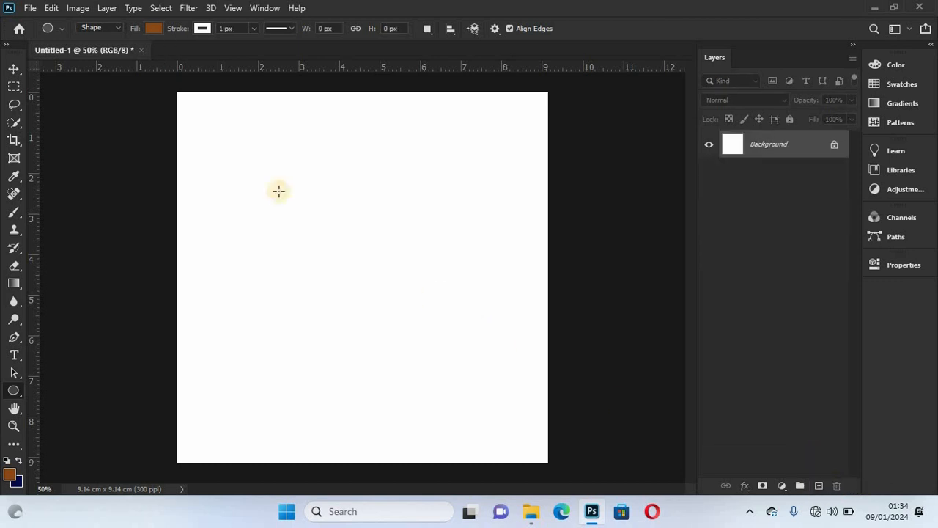
Step: Place the pngegg(2) cake image as a linked layer again and delete it
key("alt+f")
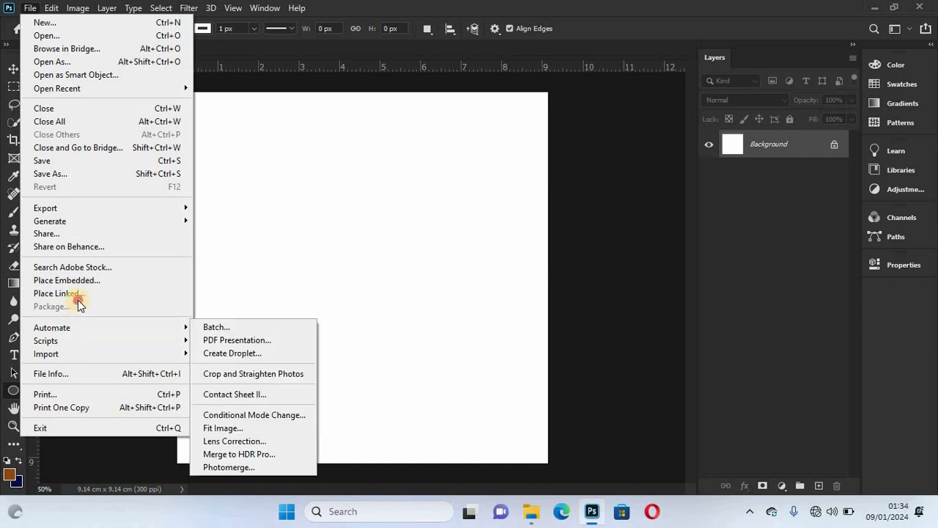
left_click(74, 293)
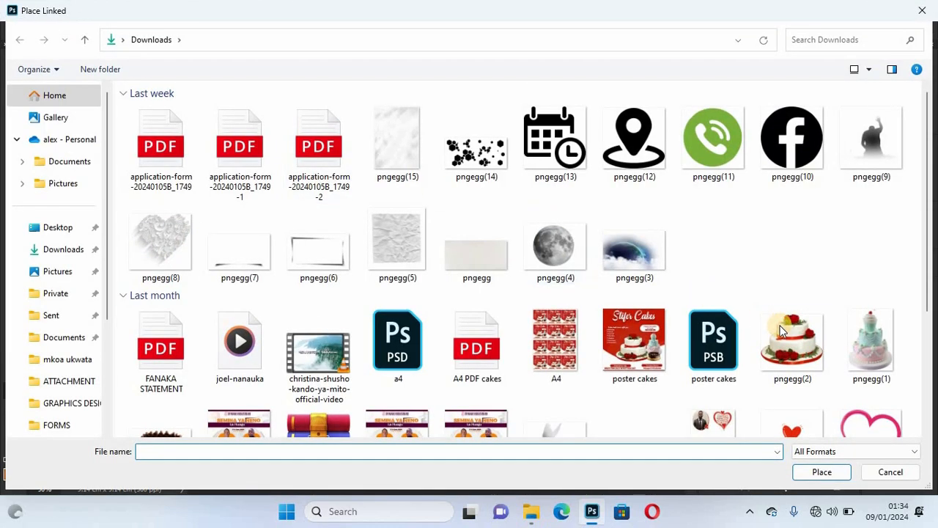
double_click(782, 331)
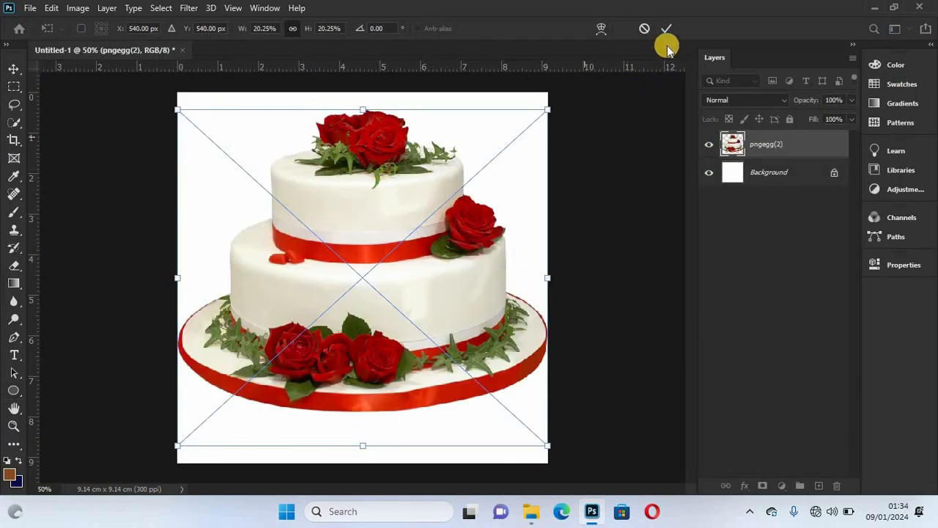
key("Return")
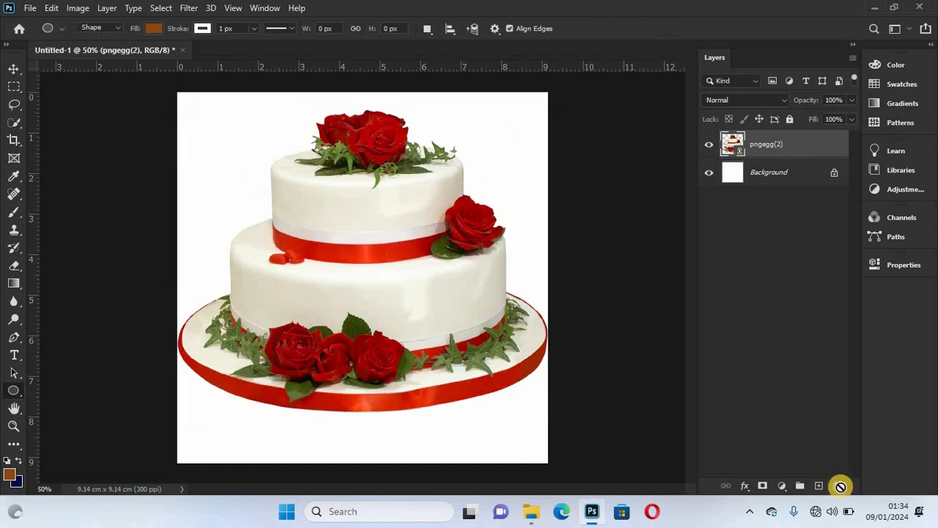
left_click(836, 485)
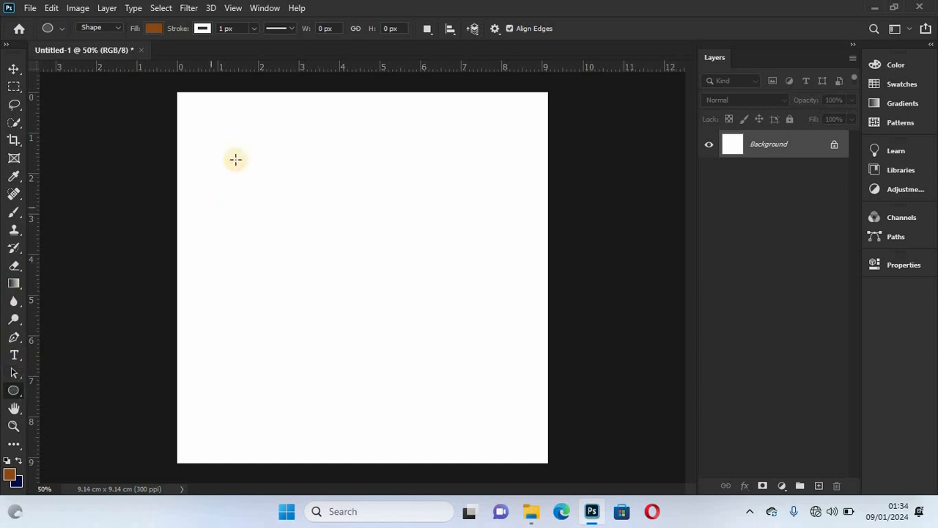
Step: Draw nine brown ellipses of varied sizes across the canvas, each on its own shape layer above the Background
left_click_drag(235, 159, 268, 227)
mouse_move(342, 192)
left_mouse_down()
mouse_move(383, 253)
mouse_move(420, 182)
mouse_move(515, 235)
left_mouse_up()
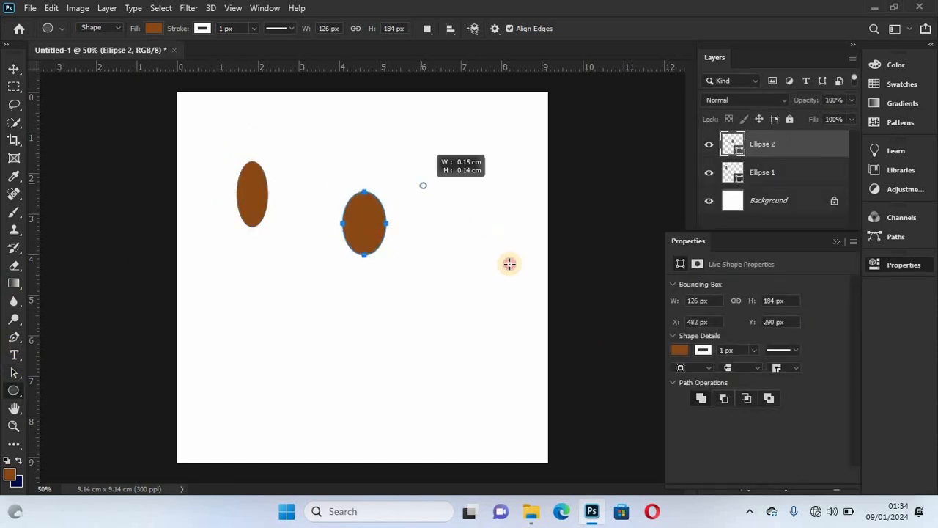
left_click_drag(484, 302, 482, 365)
left_click_drag(383, 324, 428, 339)
left_click_drag(424, 392, 425, 461)
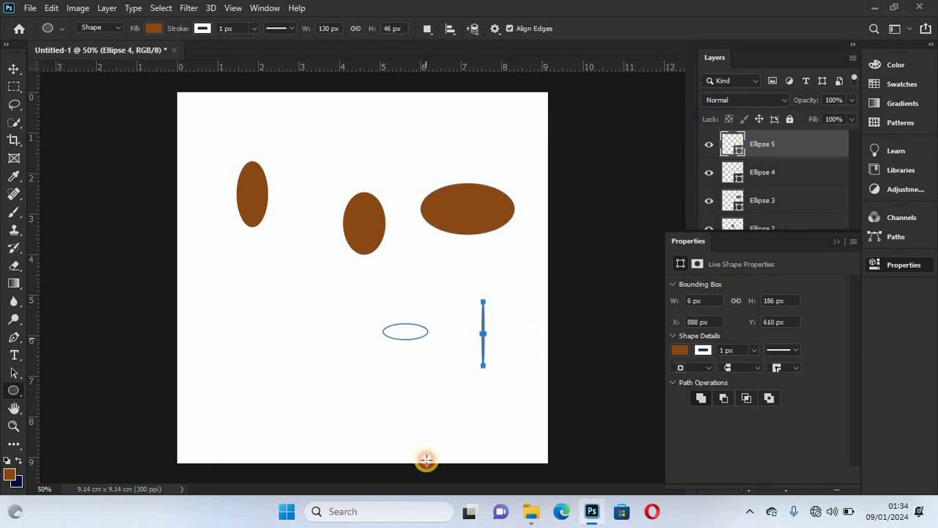
left_click_drag(291, 311, 360, 360)
left_click_drag(369, 419, 516, 340)
left_click_drag(407, 245, 496, 345)
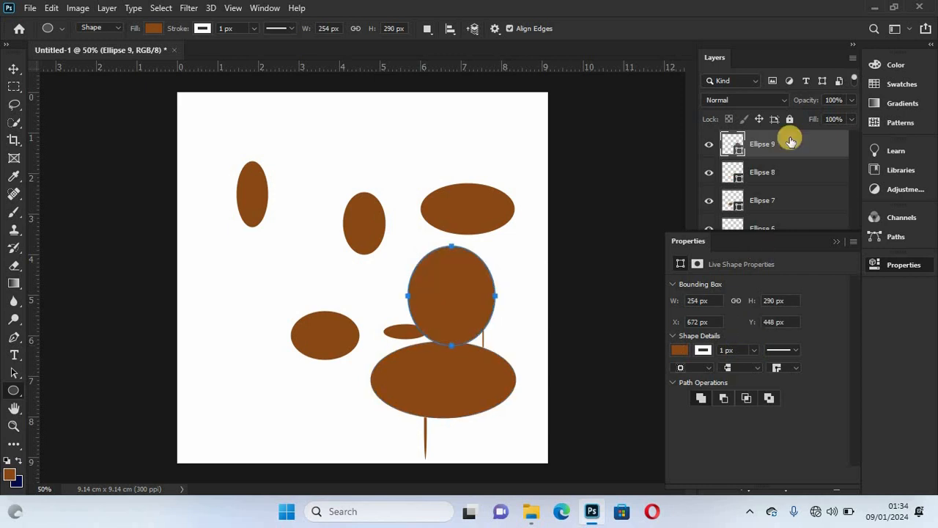
left_click(837, 242)
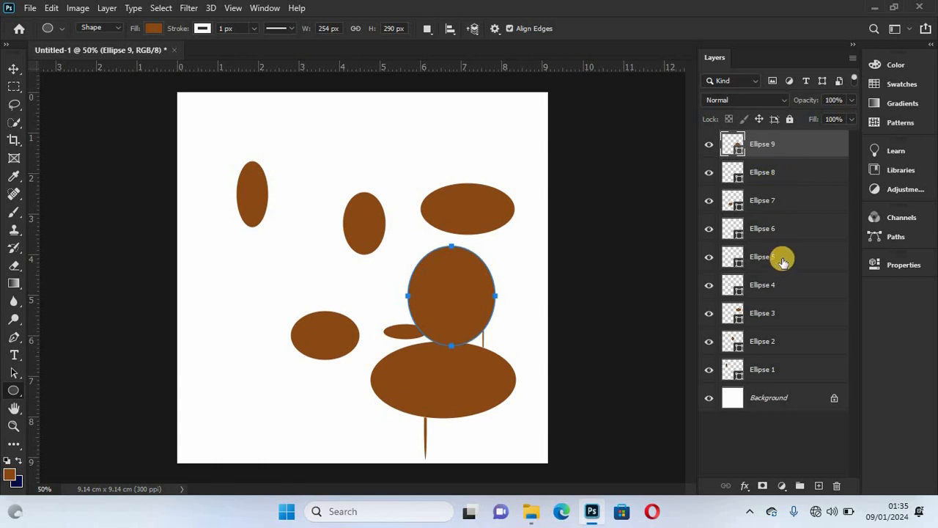
Step: Select all layers from Ellipse 9 down to Ellipse 1 and put them together in one group
left_click(798, 180, "shift")
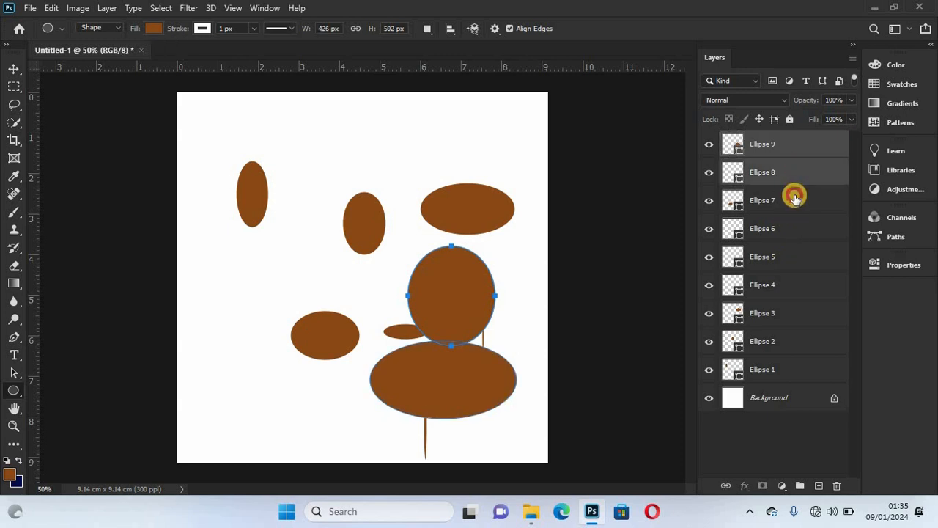
left_click(795, 198, "shift")
left_click(793, 232, "shift")
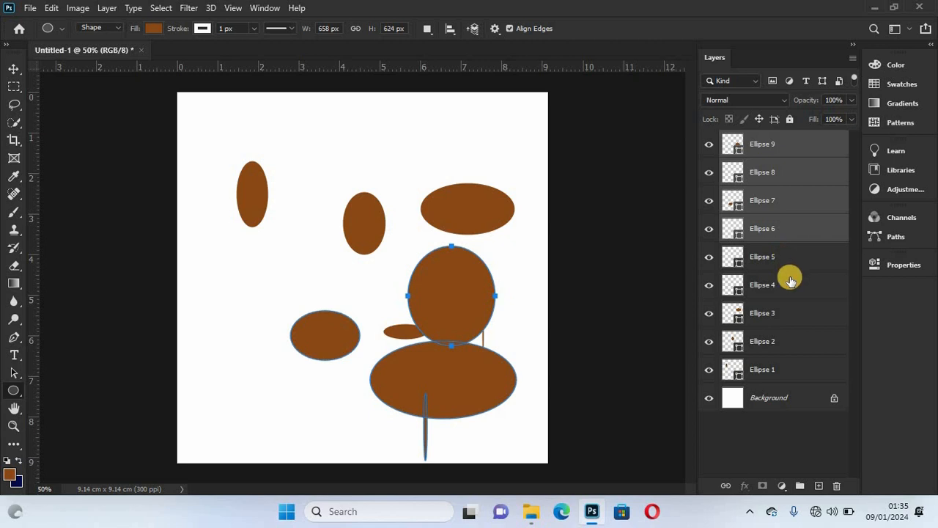
left_click(790, 268, "shift")
left_click(790, 295, "shift")
left_click(796, 322, "shift")
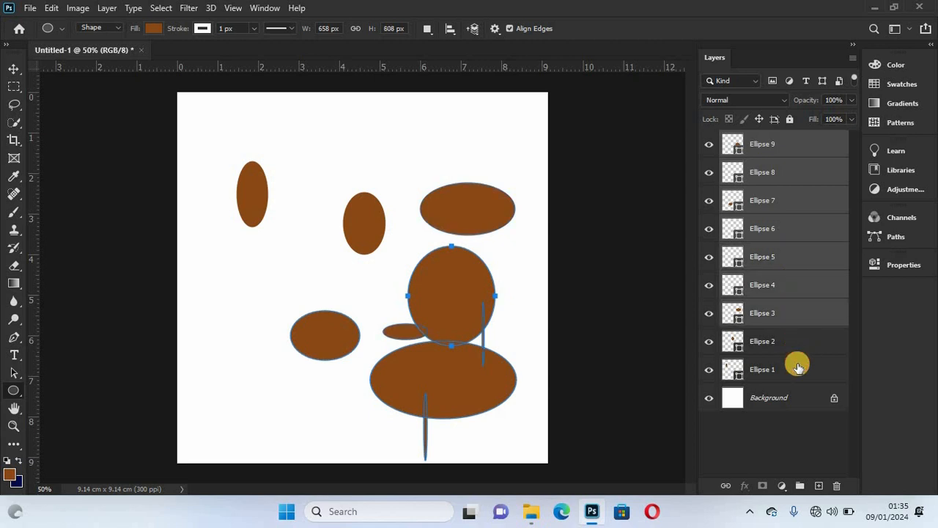
left_click(797, 348, "shift")
left_click(795, 365, "shift")
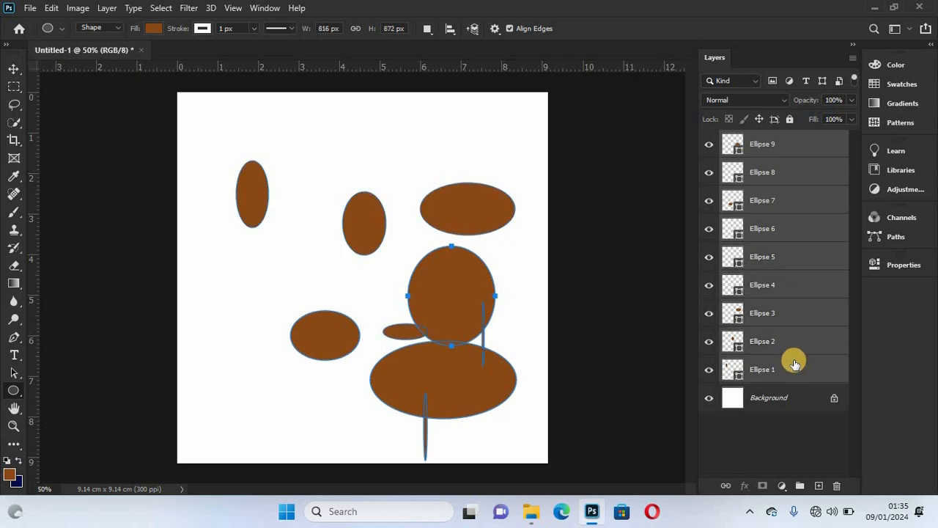
left_click(800, 486)
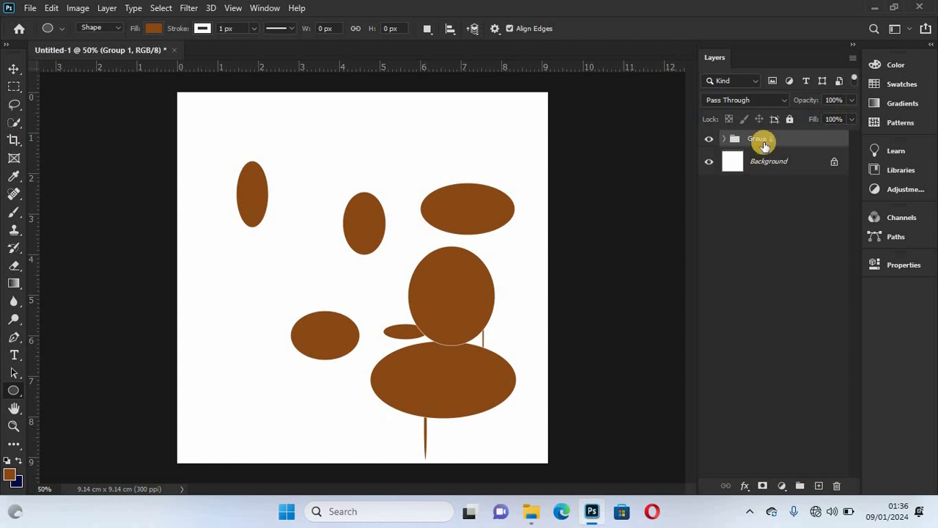
Step: Expand and collapse Group 1 to examine the layers it contains
left_click(725, 140)
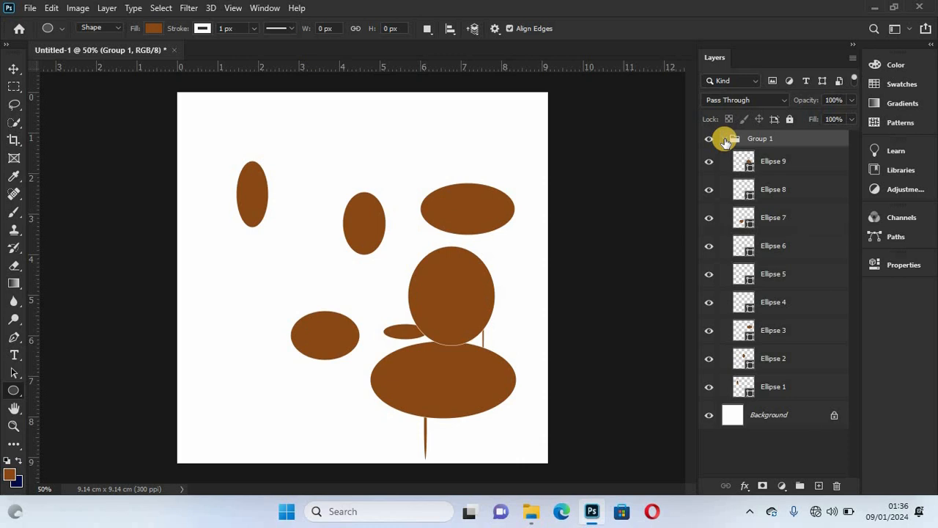
left_click(726, 141)
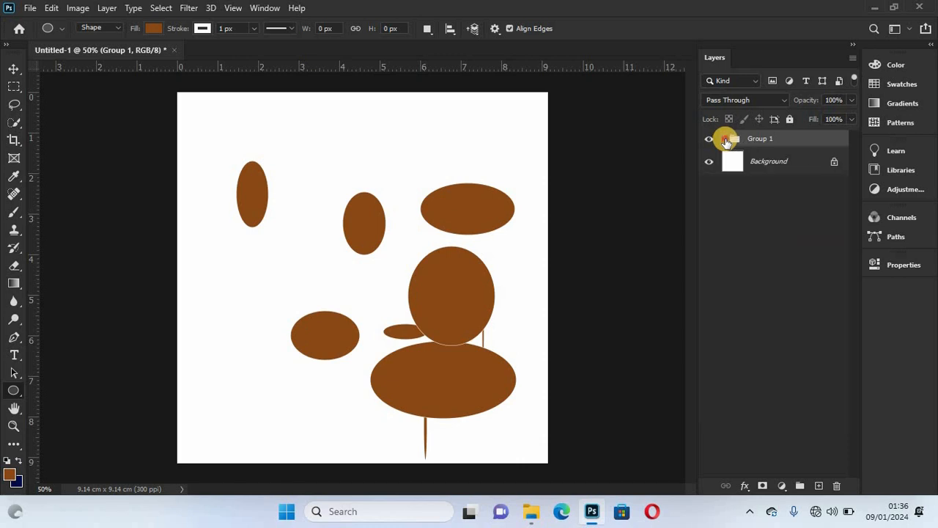
left_click(725, 140)
left_click(725, 141)
left_click(725, 140)
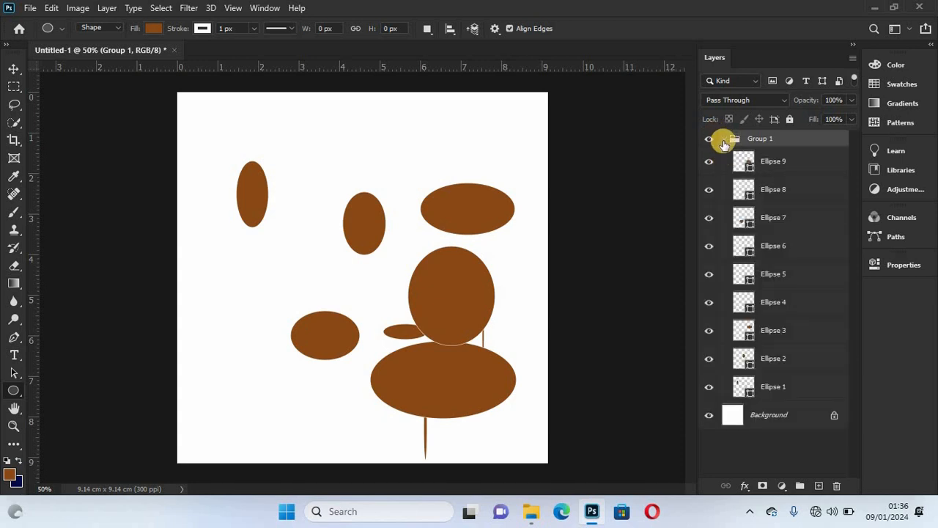
left_click(723, 141)
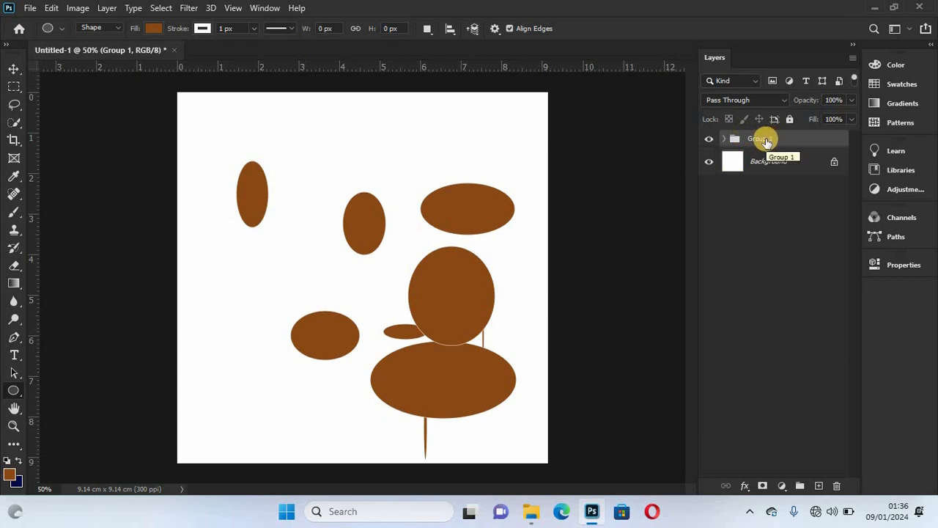
Step: Rename the Ellipse 9 layer inside Group 1 as sam
left_click(724, 138)
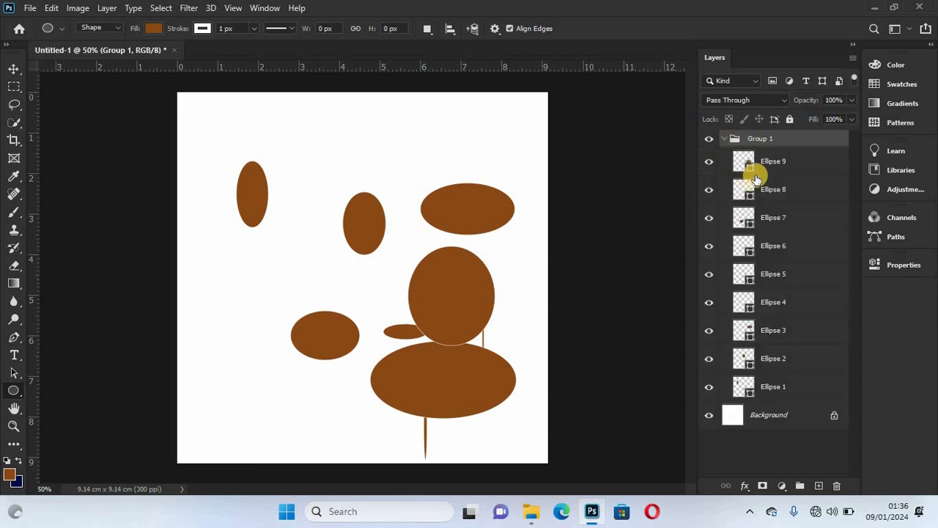
double_click(775, 161)
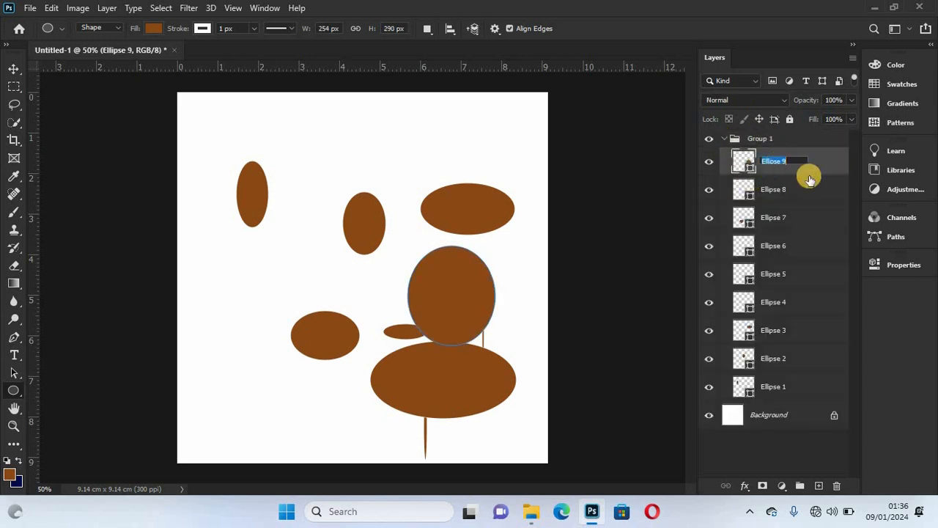
type("sam")
left_click(818, 166)
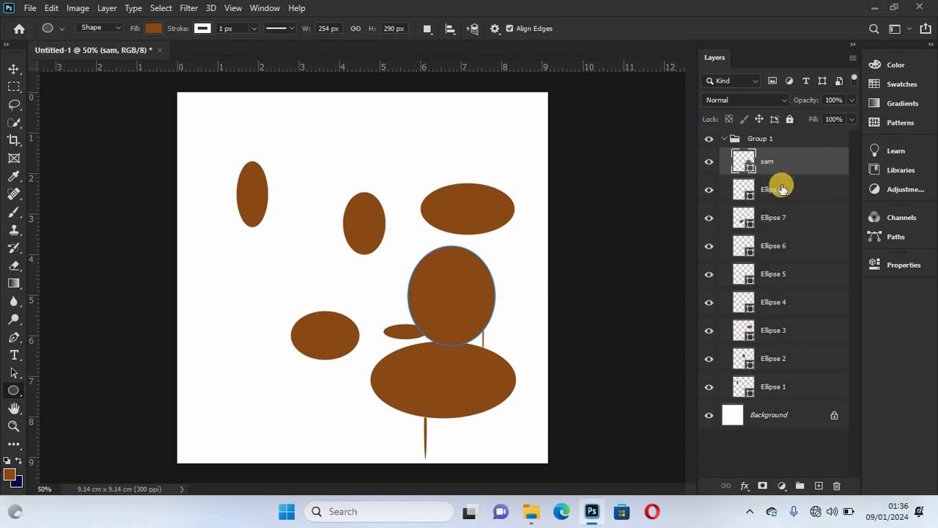
Step: Collapse Group 1 and rename the group as shapes
left_click(723, 139)
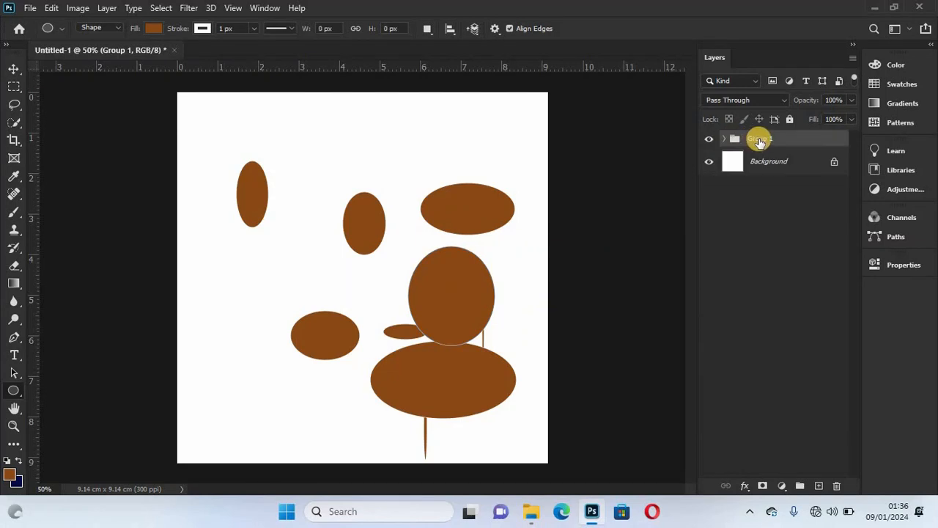
double_click(758, 138)
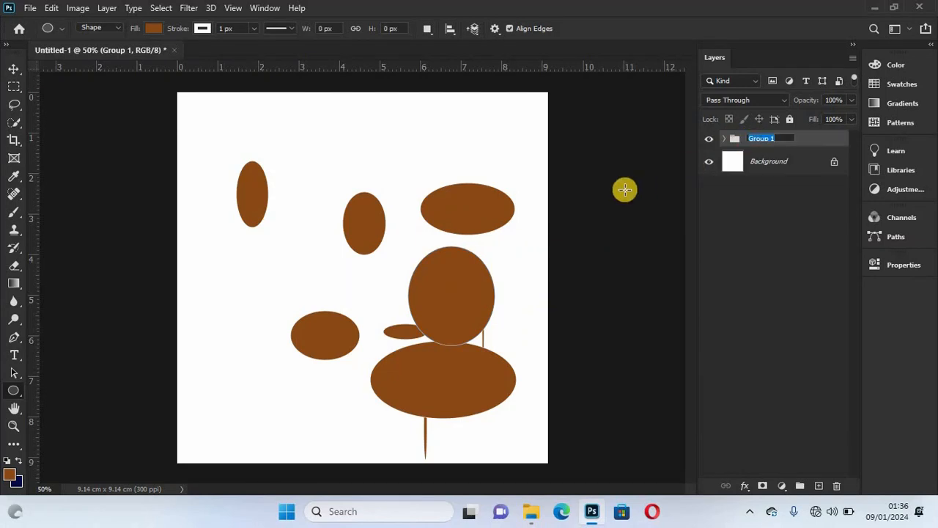
type("shac")
type("es")
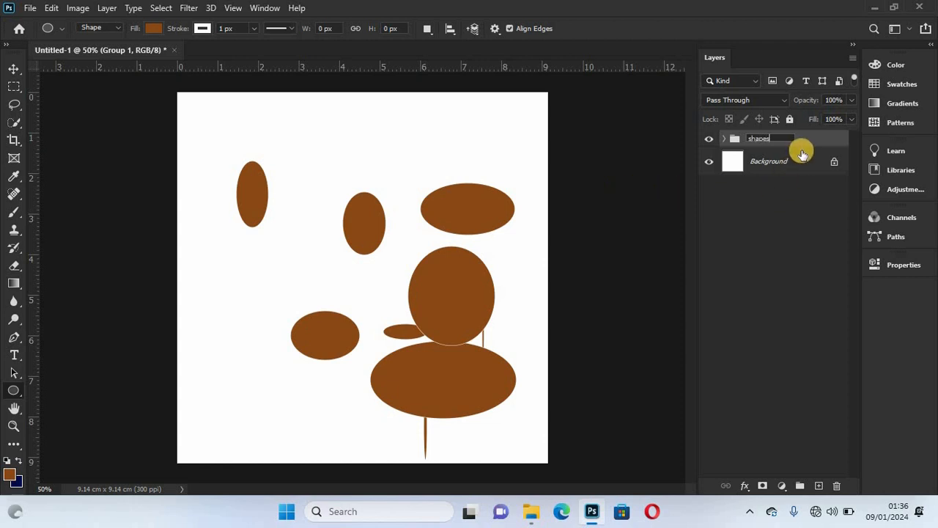
key("Return")
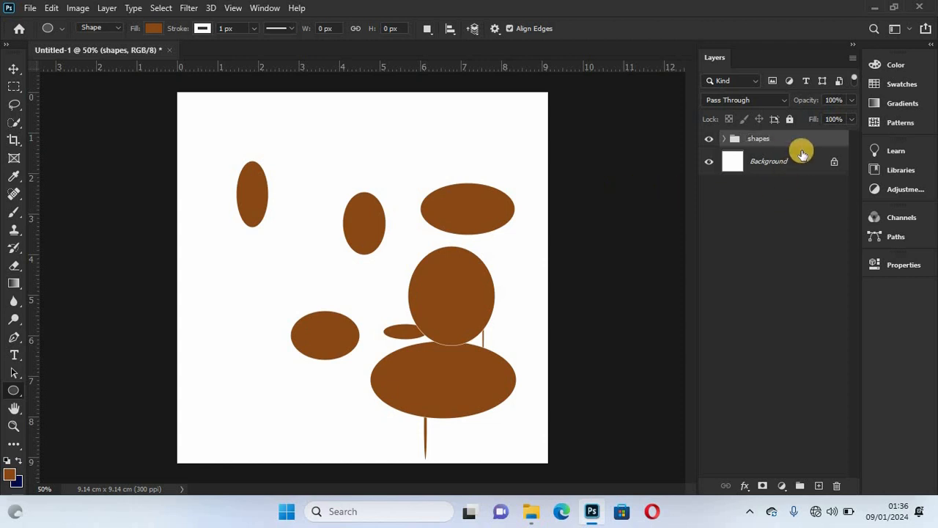
Step: Expand the shapes group and hide its layers one by one from sam down to Ellipse 2
left_click(725, 139)
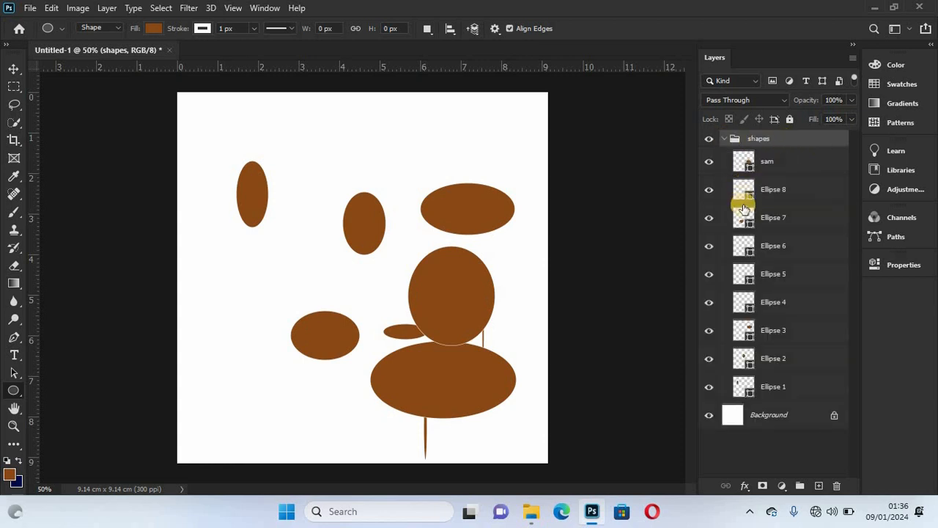
left_click(709, 161)
left_click(709, 189)
left_click(708, 217)
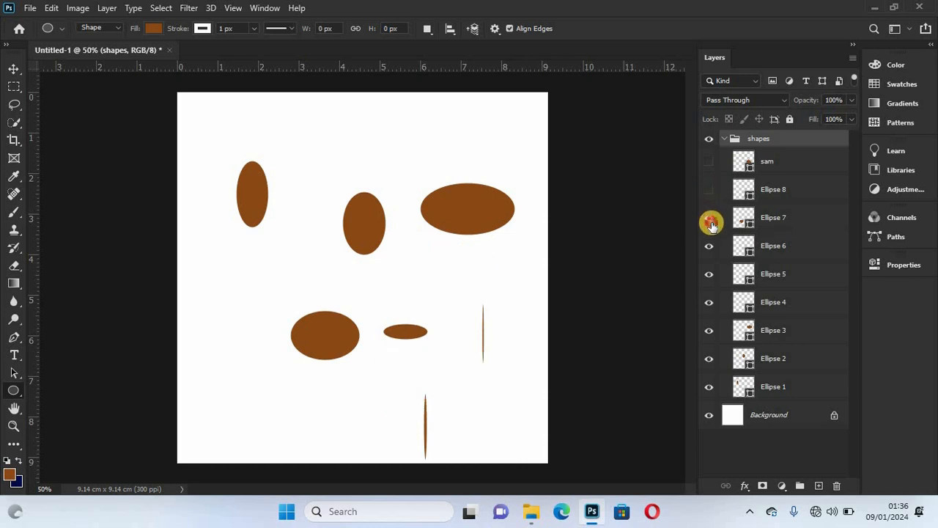
left_click(708, 247)
left_click(709, 274)
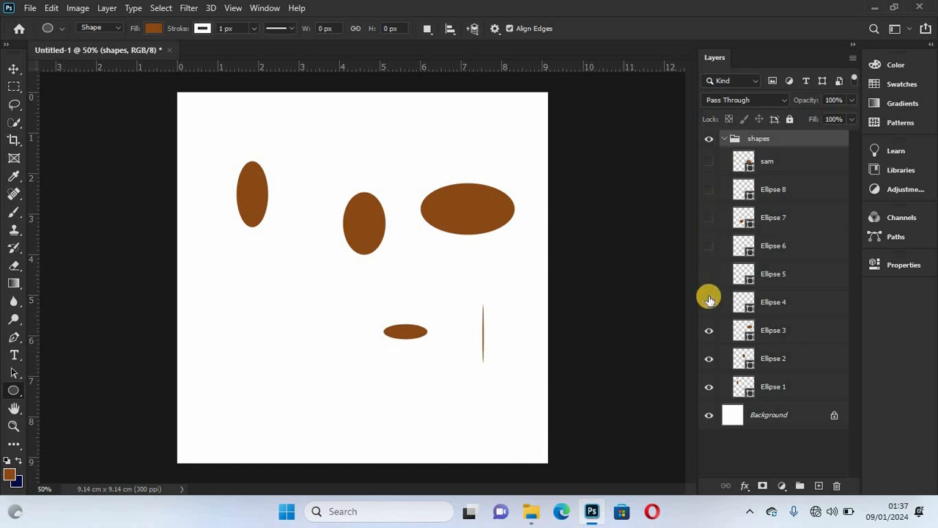
left_click(708, 302)
left_click(708, 331)
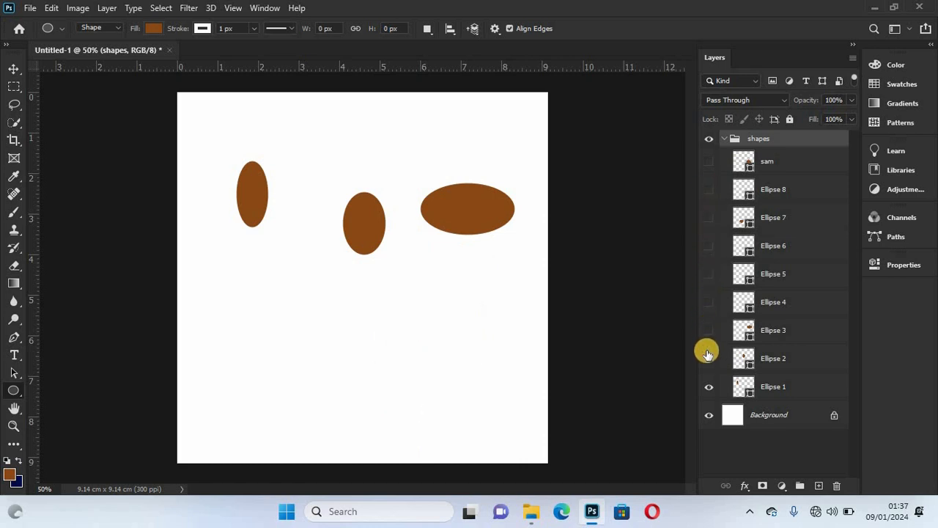
left_click(706, 359)
Step: Make the hidden layers in the shapes group visible again, one by one from Ellipse 2 up to sam
left_click(707, 358)
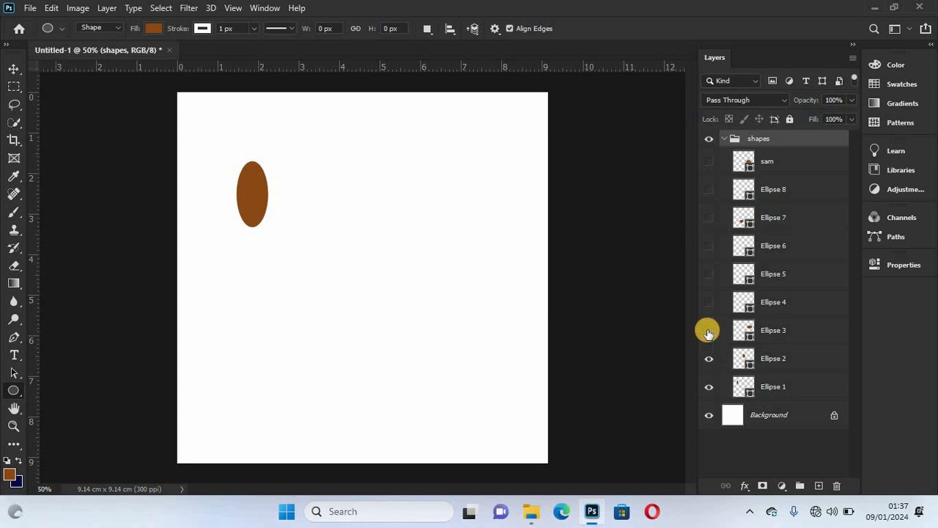
left_click(708, 330)
left_click(708, 302)
left_click(709, 274)
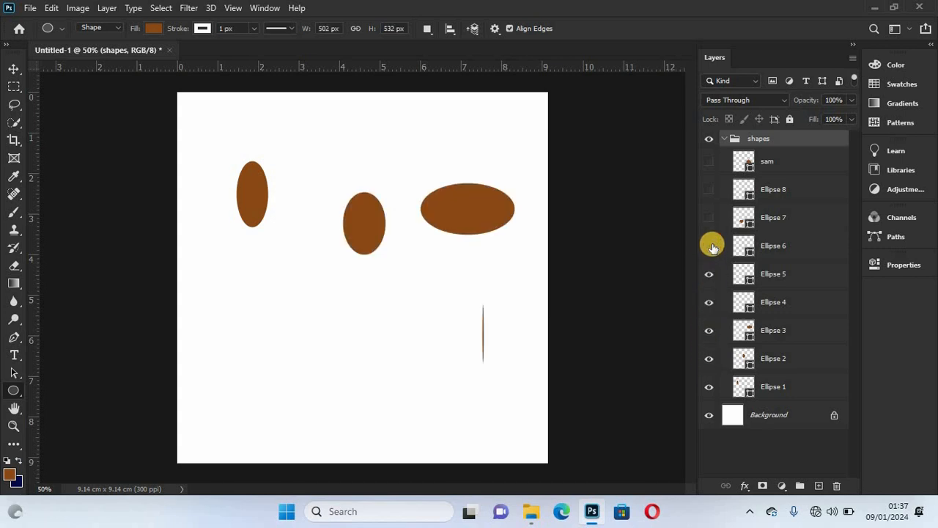
left_click(709, 246)
left_click(709, 217)
left_click(709, 188)
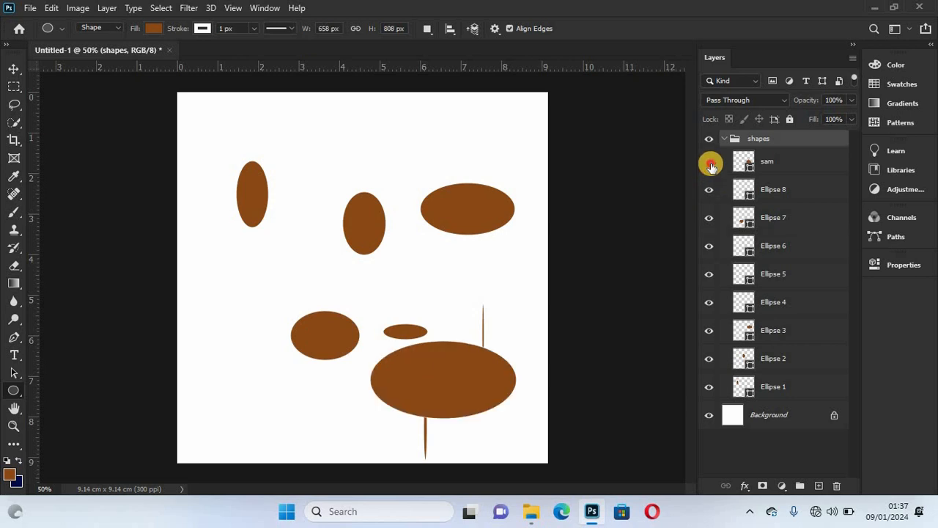
left_click(708, 161)
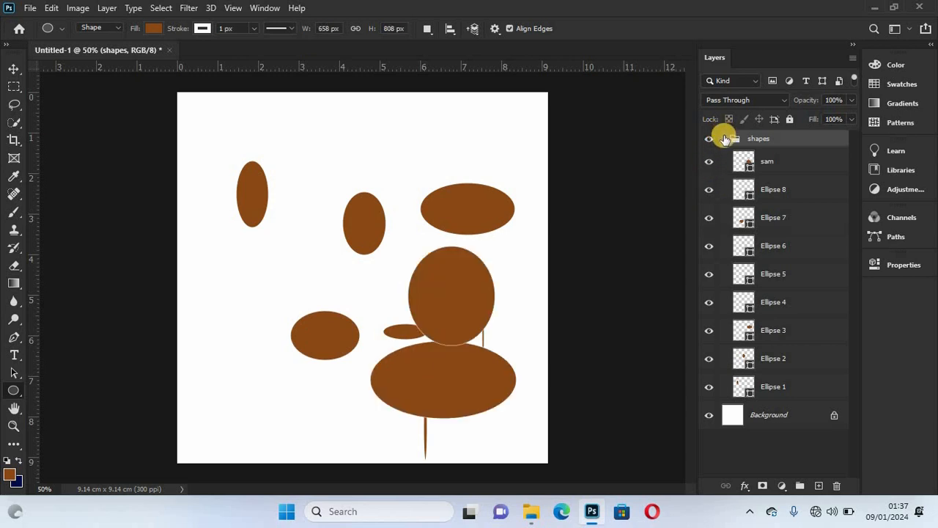
Step: Collapse the shapes group and switch the whole group's visibility off and on twice
left_click(723, 138)
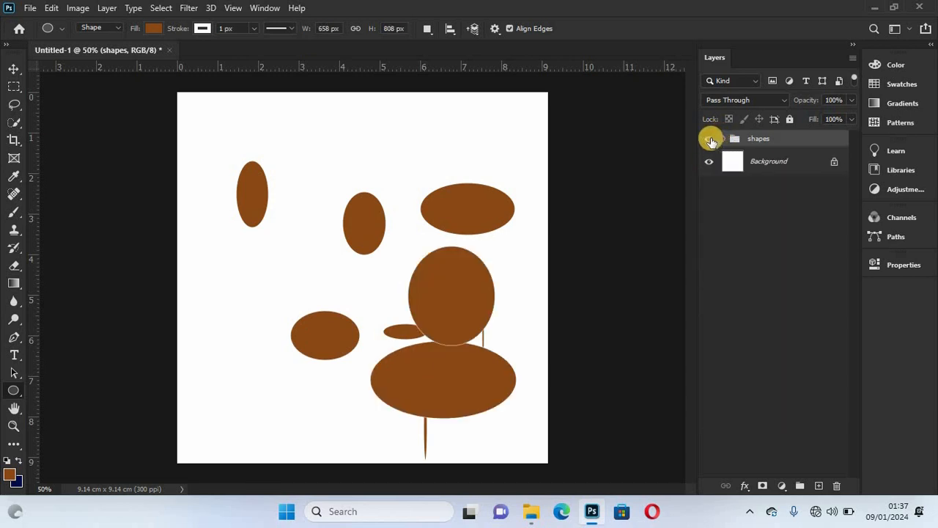
left_click(709, 138)
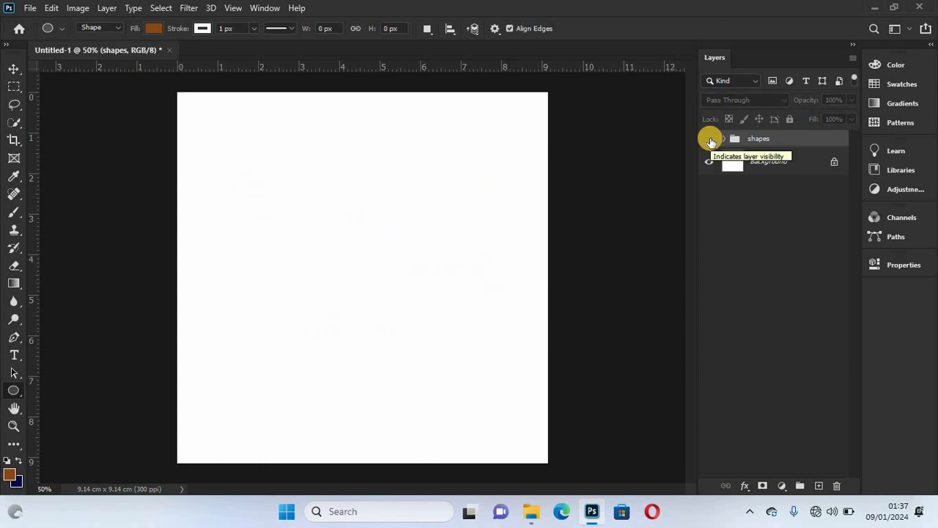
left_click(709, 139)
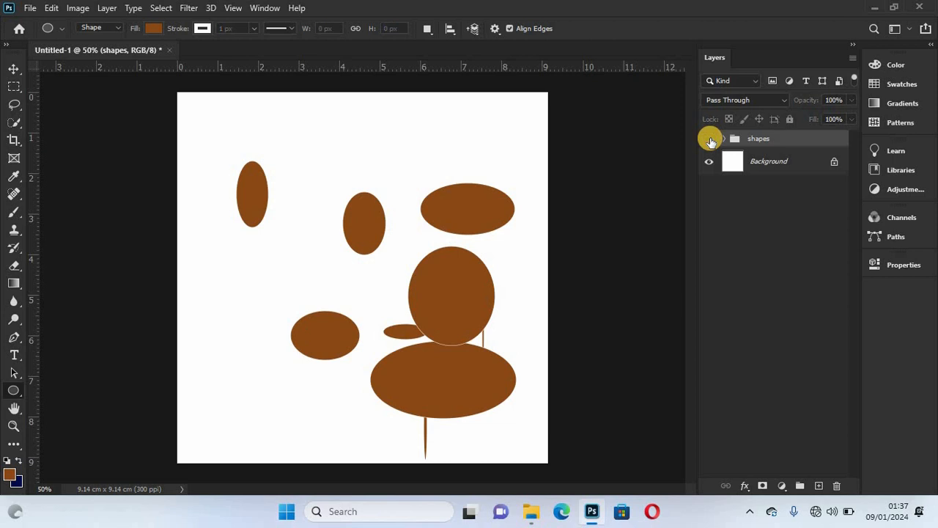
left_click(709, 139)
left_click(708, 139)
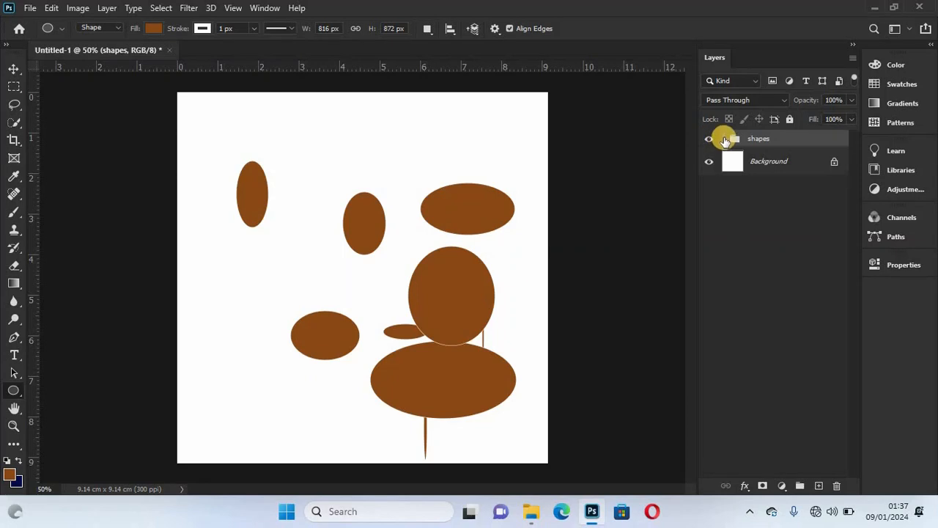
Step: Expand the shapes group and select individual ellipse layers from Ellipse 8 down to Ellipse 5 to examine them
left_click(725, 140)
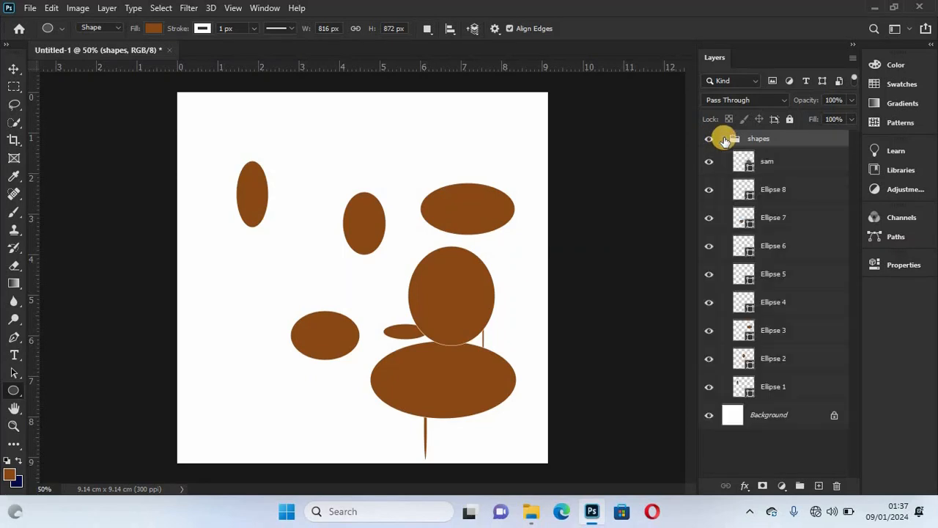
left_click(792, 198)
left_click(794, 215)
left_click(795, 245)
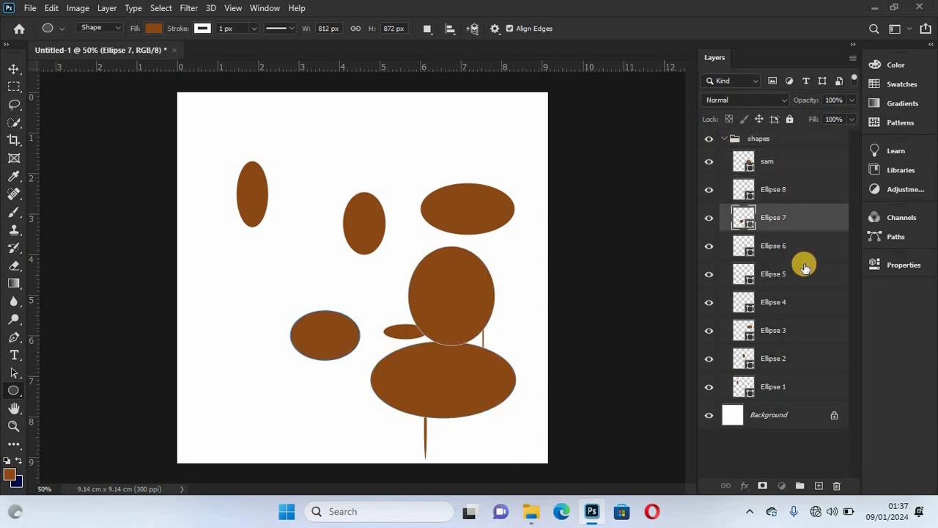
left_click(812, 272)
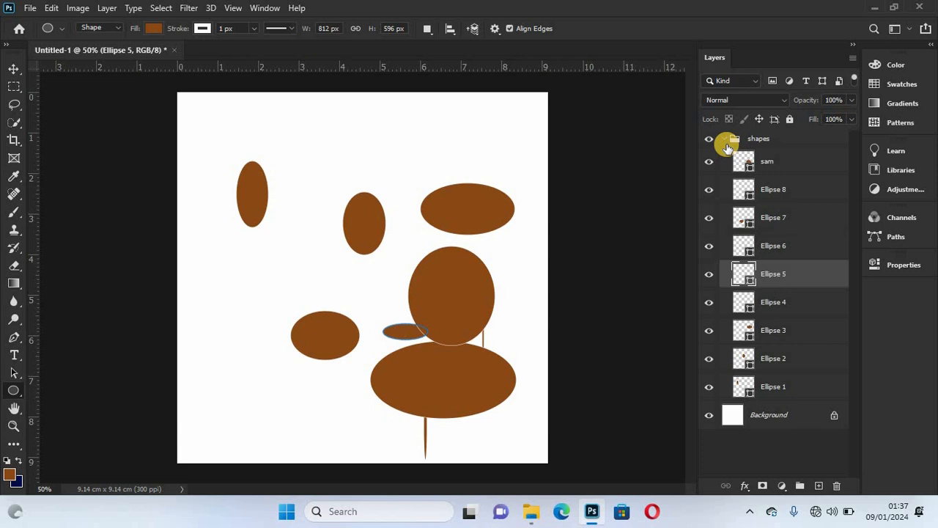
Step: Filter the layer list by pixel layers plus shape layers and clear the filters again
left_click(772, 79)
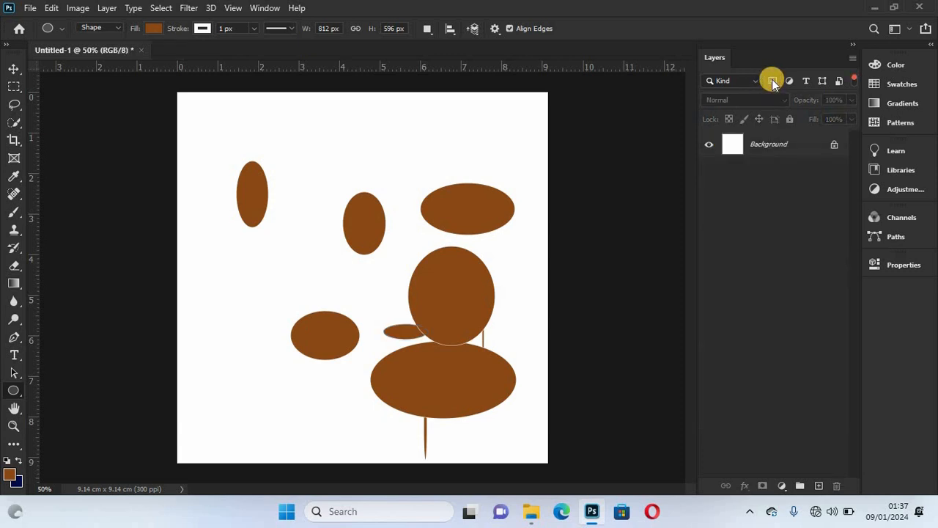
left_click(823, 84)
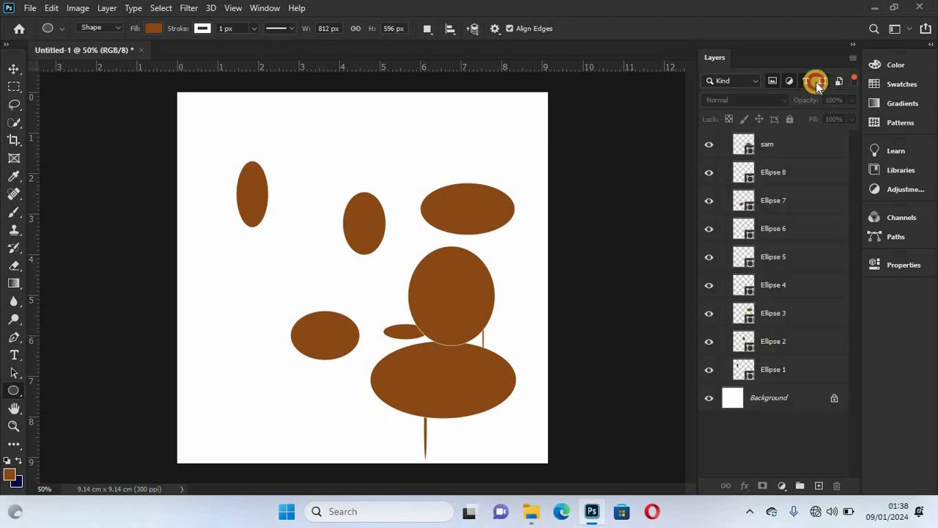
left_click(819, 82)
left_click(790, 82)
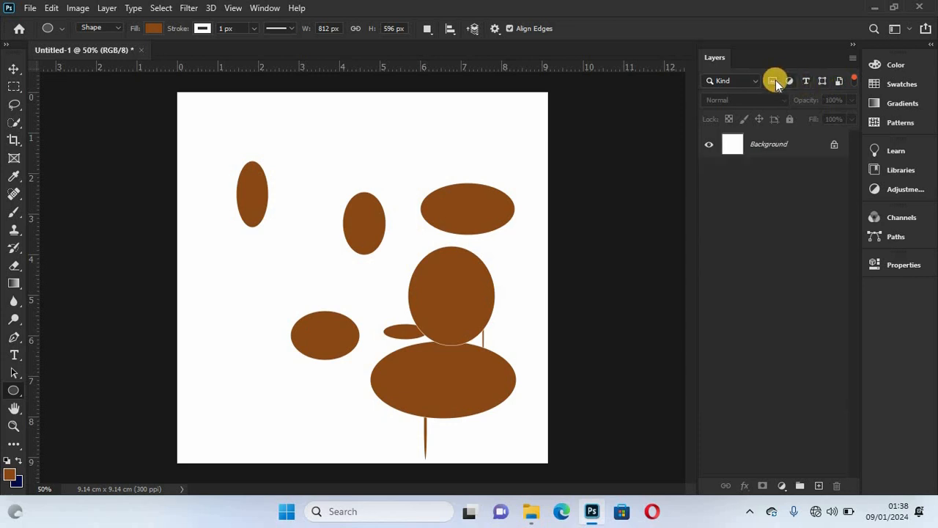
left_click(773, 83)
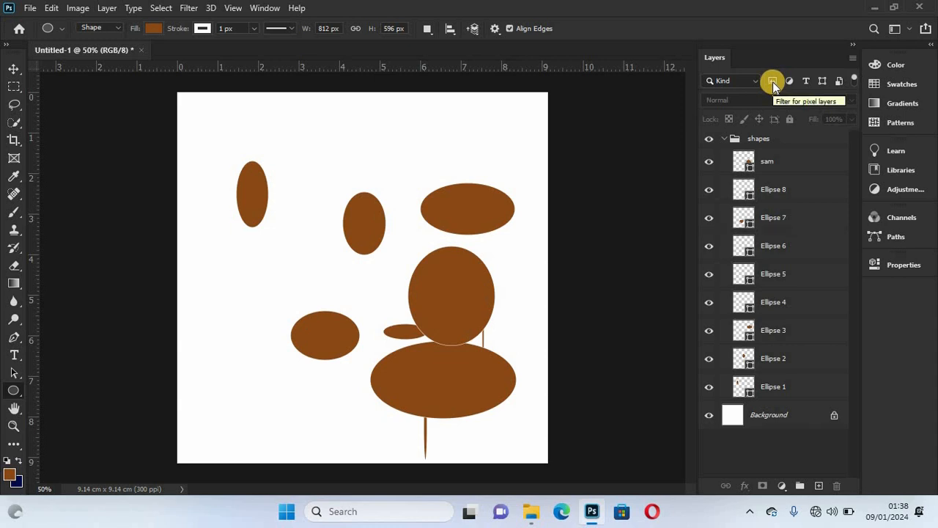
Step: Filter the layer list for only pixel layers and for only adjustment layers, clearing each filter again
left_click(773, 81)
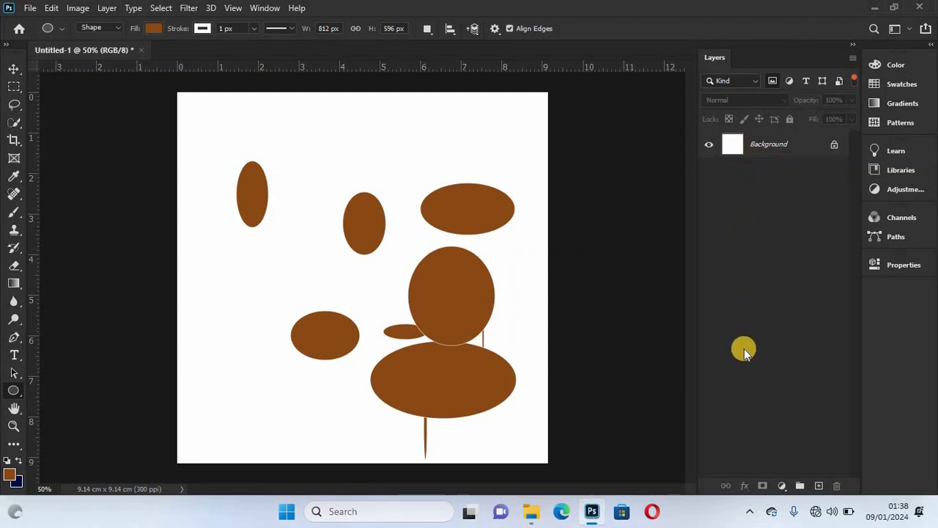
left_click(772, 79)
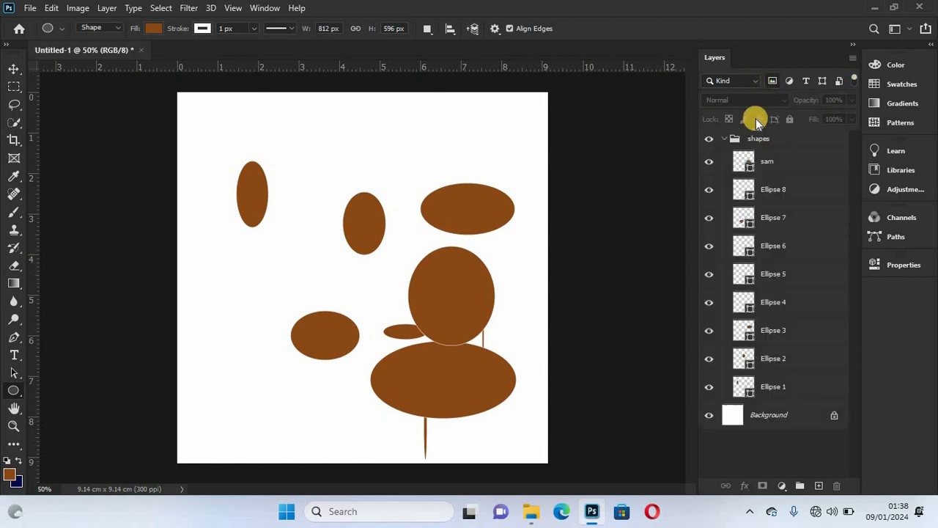
left_click(790, 82)
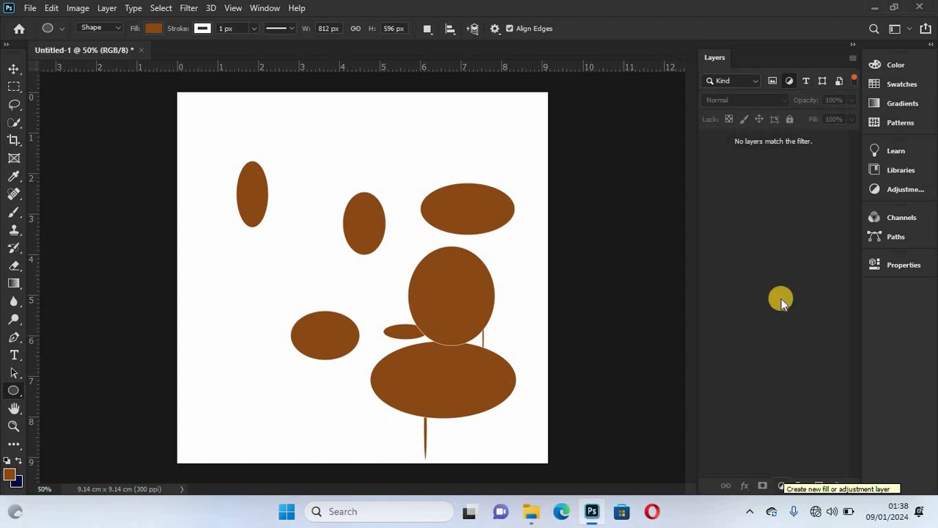
left_click(788, 82)
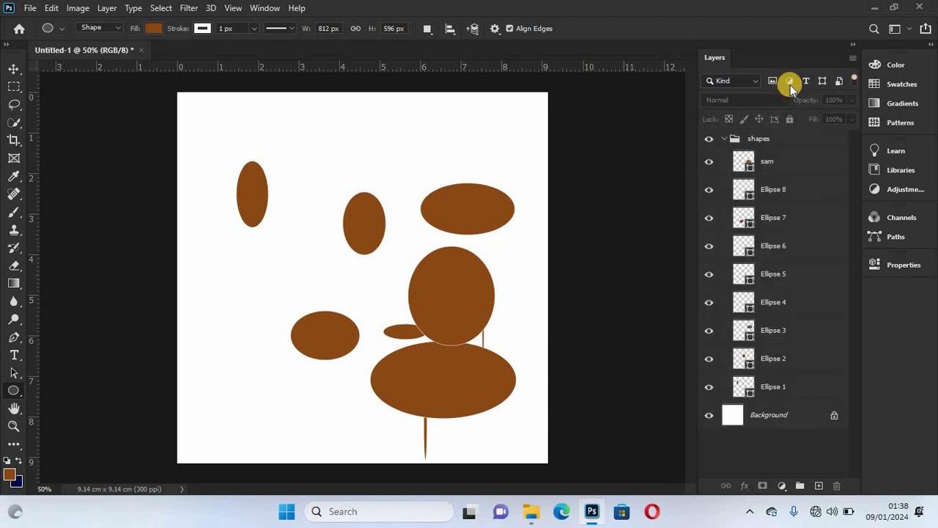
Step: With the layer list filtered for type layers, add the text dadada above the lower-left ellipse, and clear the filter
left_click(806, 80)
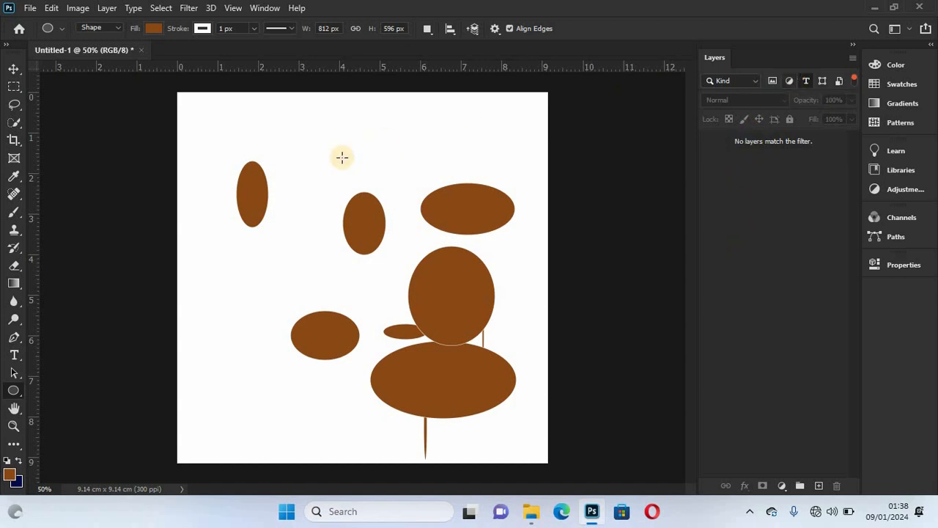
left_click(14, 355)
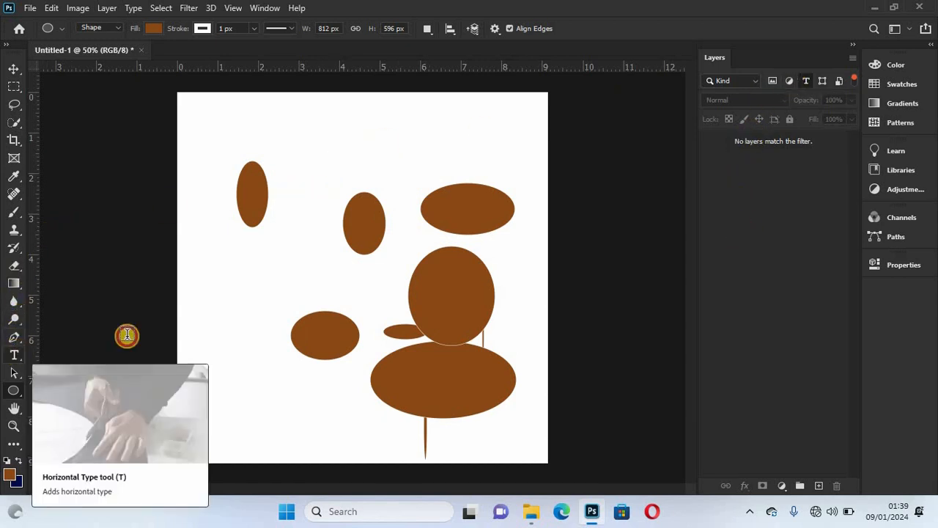
left_click(279, 290)
type("dadada")
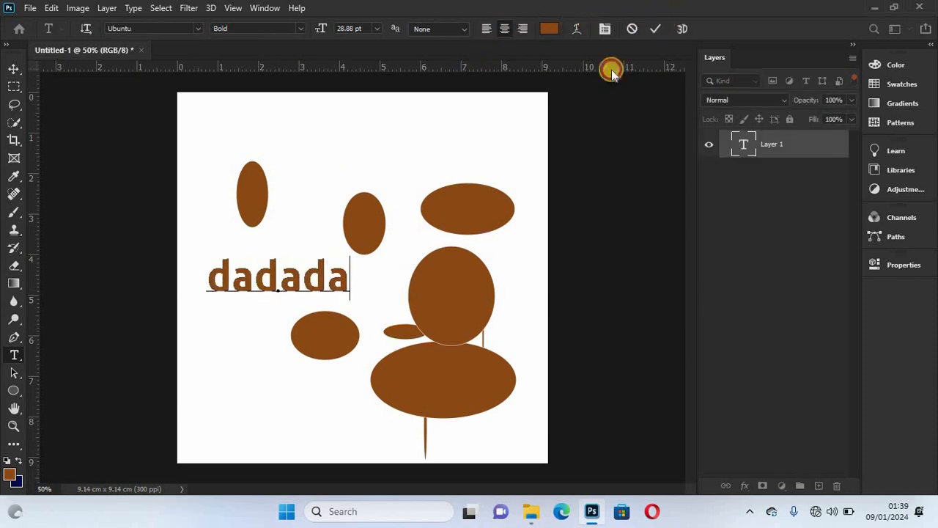
left_click(362, 234)
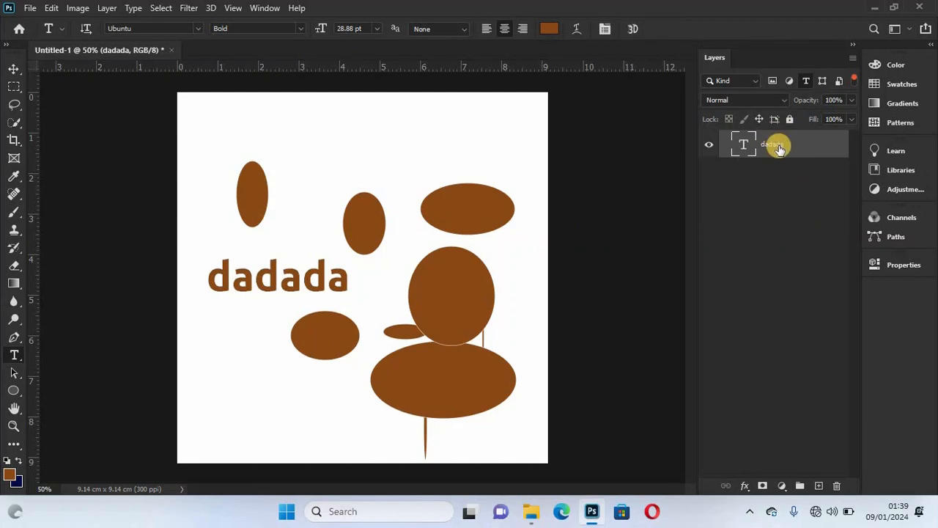
left_click(805, 81)
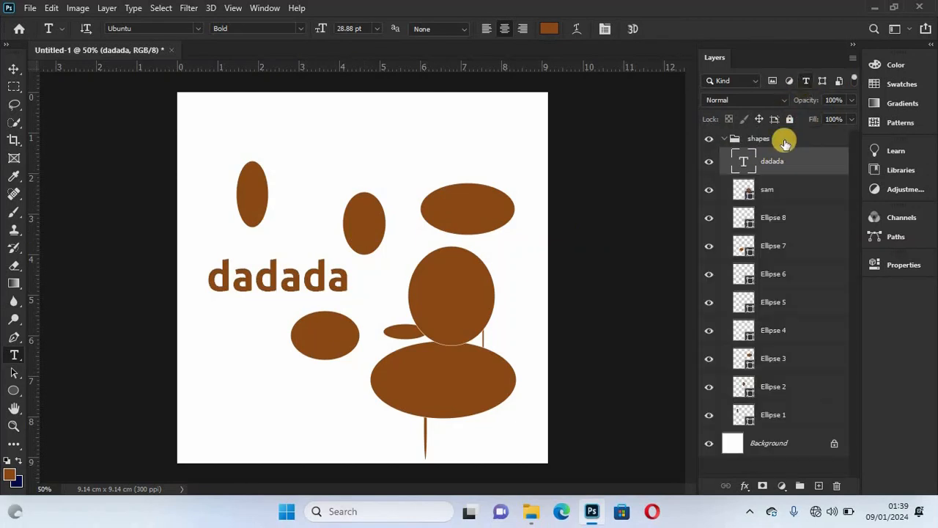
Step: Filter the layer list for only type layers, only shape layers and only smart objects, clearing each filter again
left_click(806, 81)
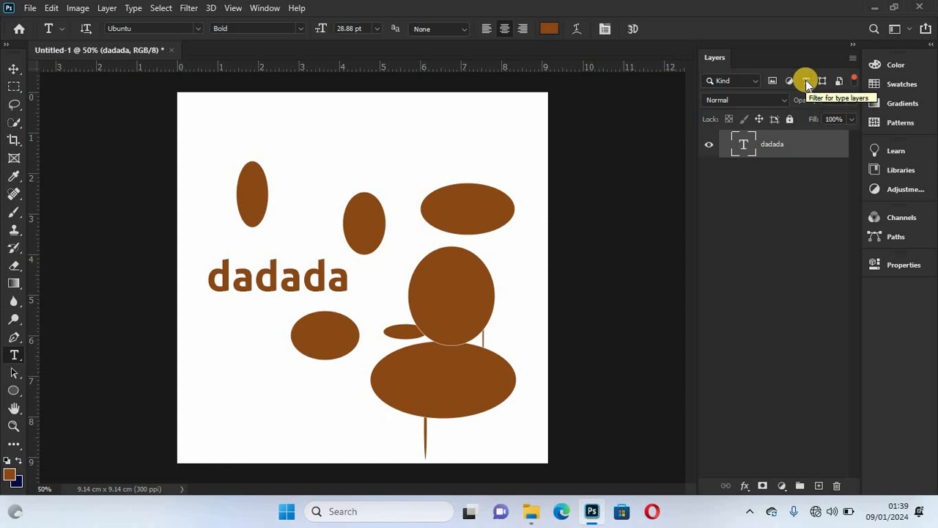
left_click(805, 80)
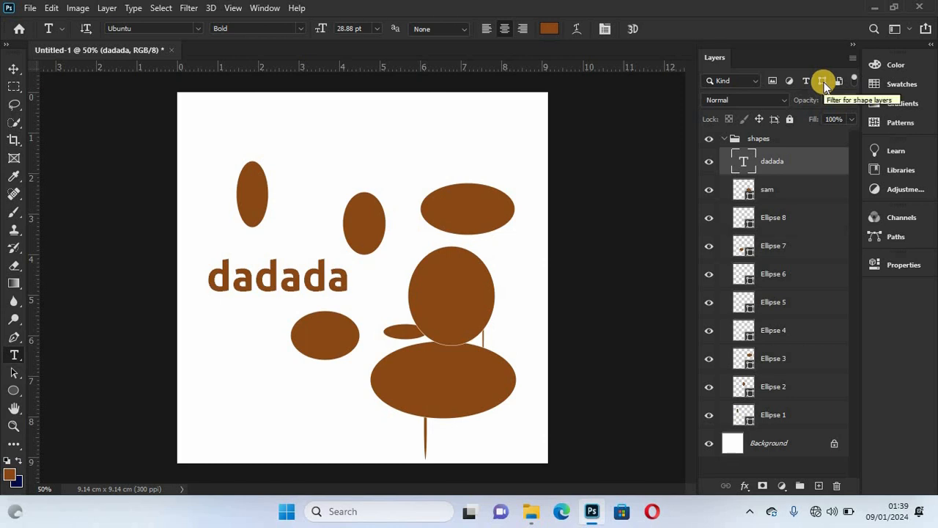
left_click(823, 81)
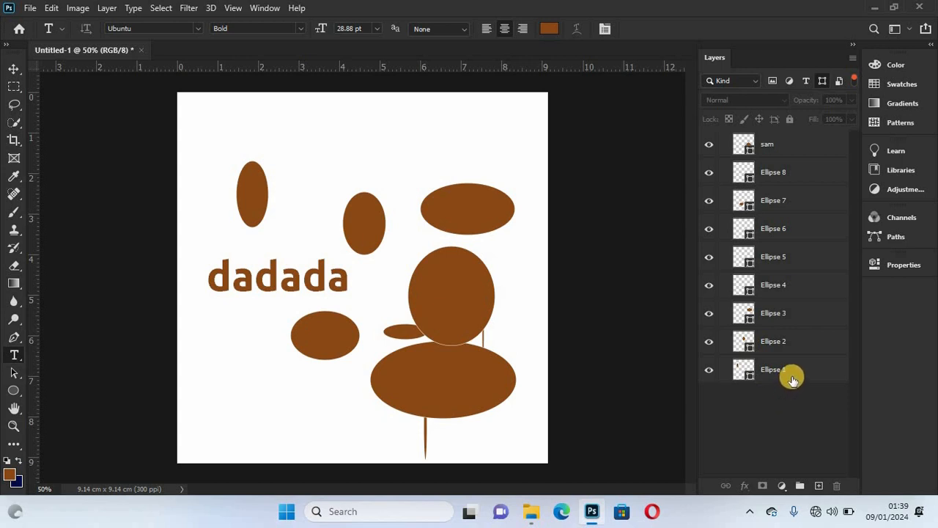
left_click(833, 80)
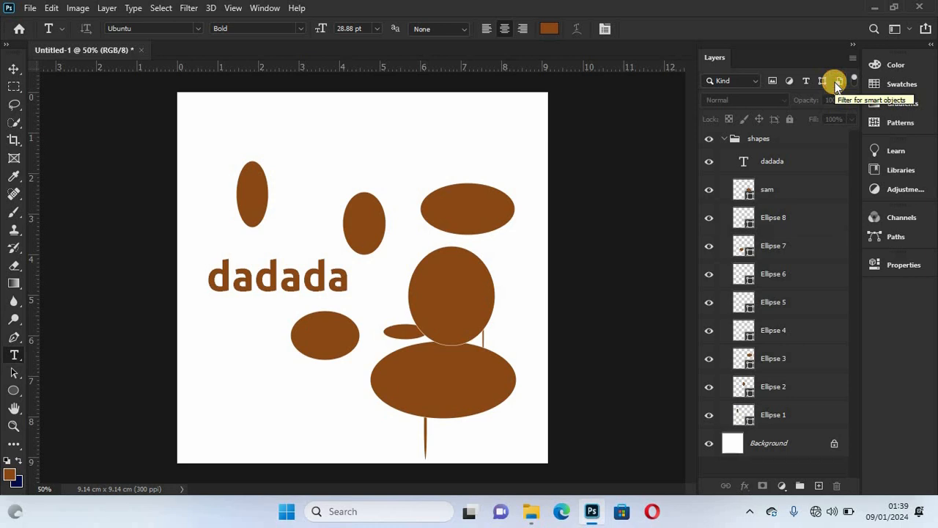
left_click(837, 82)
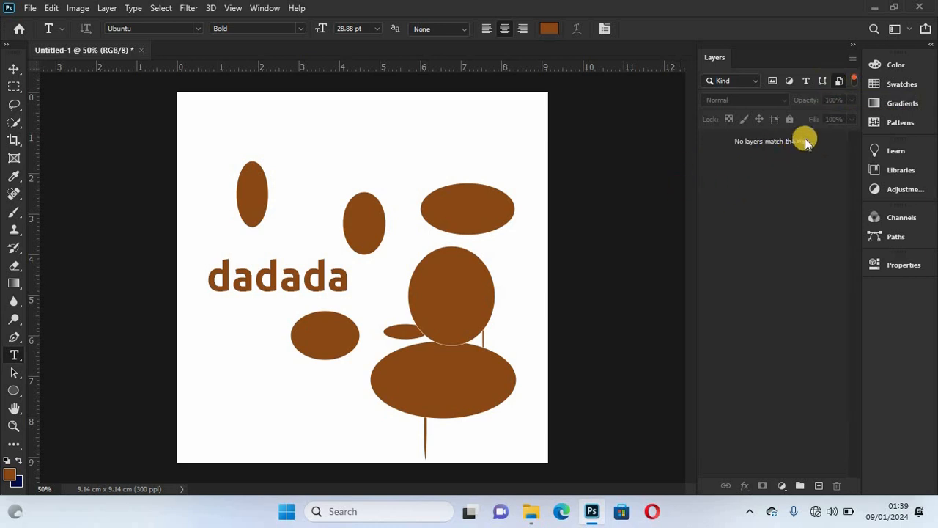
left_click(841, 82)
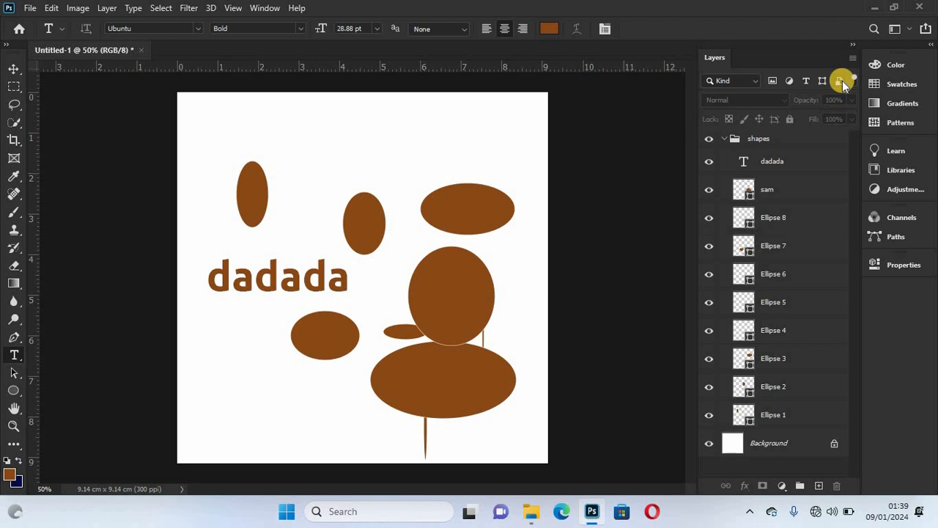
Step: Switch the layer filter criterion through Name, Color, Smart Object and Selected, and set it back to Kind
left_click(751, 80)
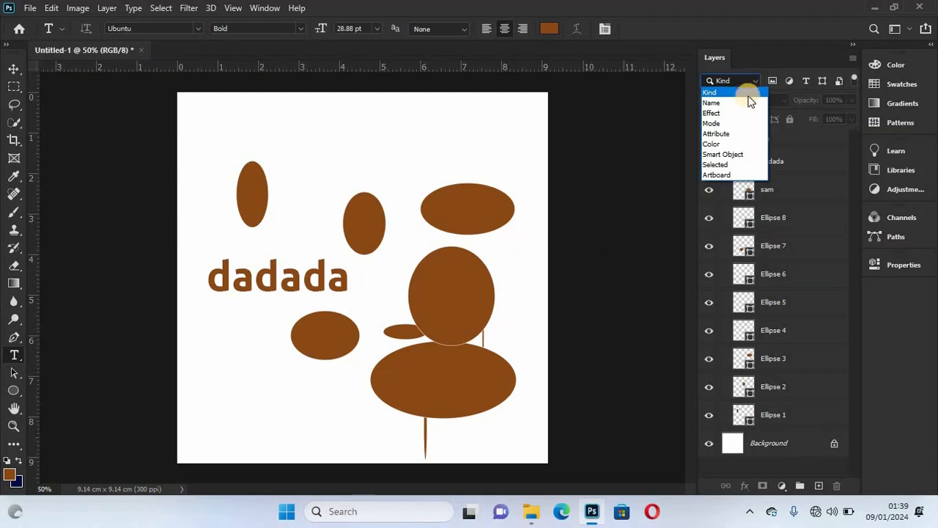
left_click(737, 102)
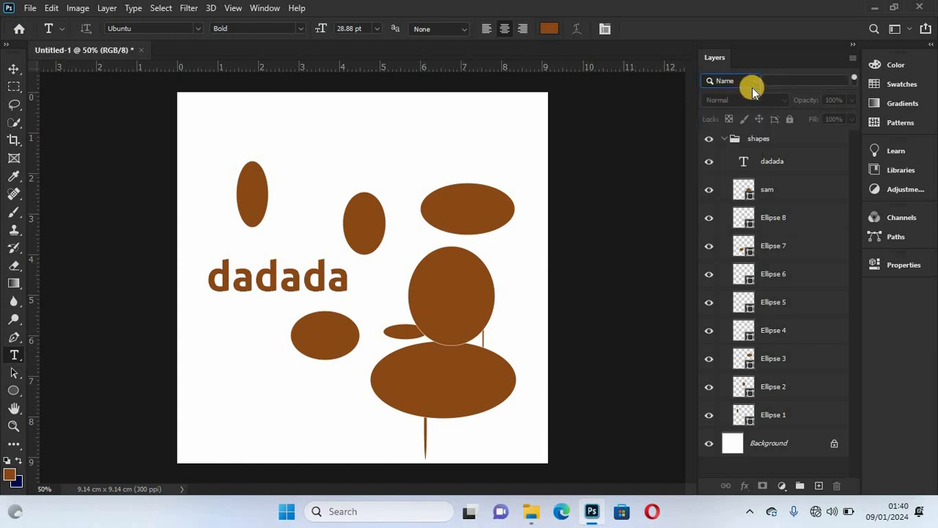
left_click(752, 86)
left_click(722, 142)
left_click(751, 79)
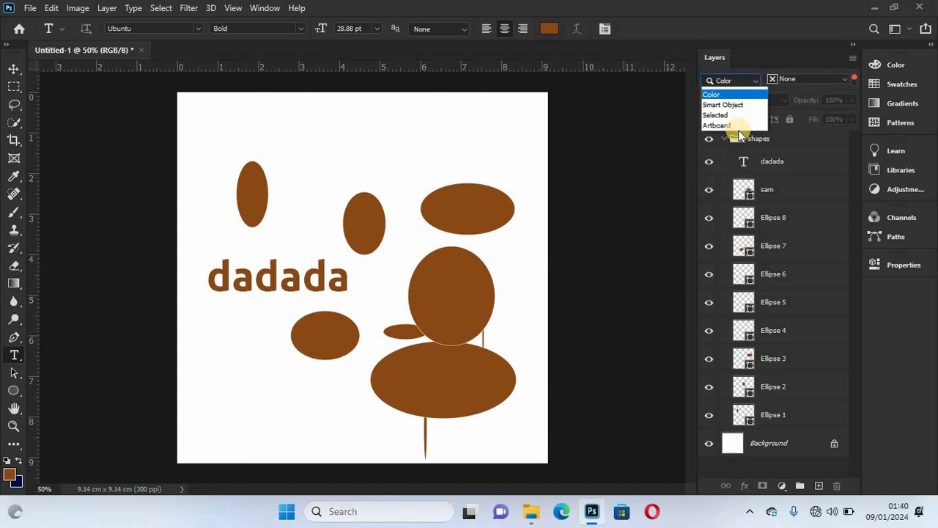
left_click(733, 155)
left_click(753, 80)
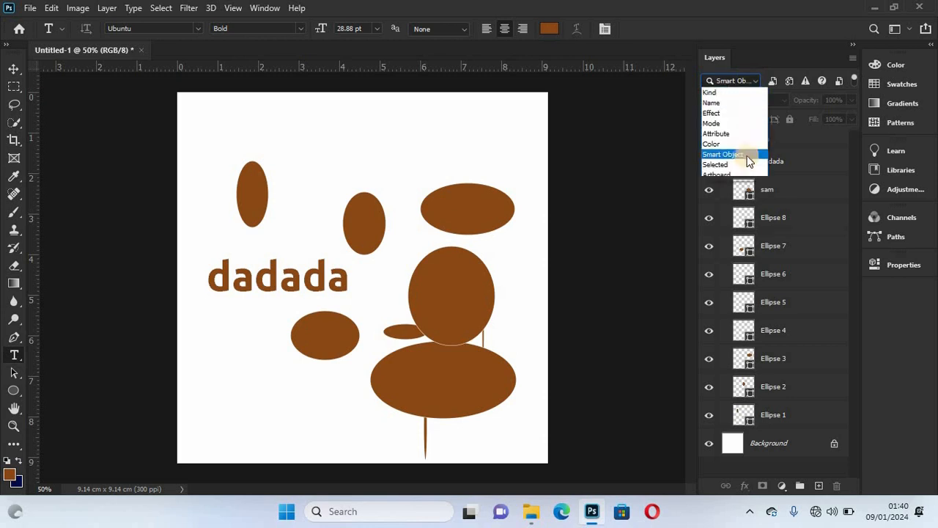
left_click(747, 165)
left_click(753, 81)
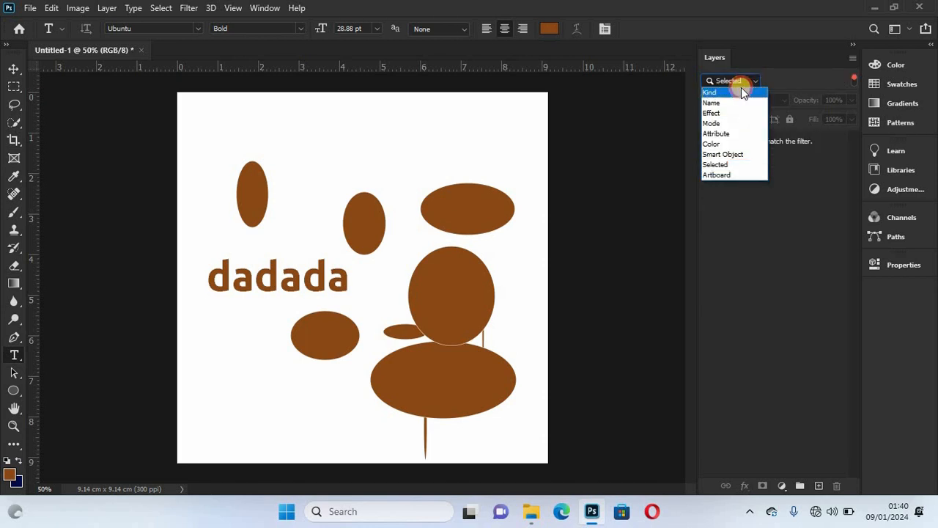
left_click(741, 89)
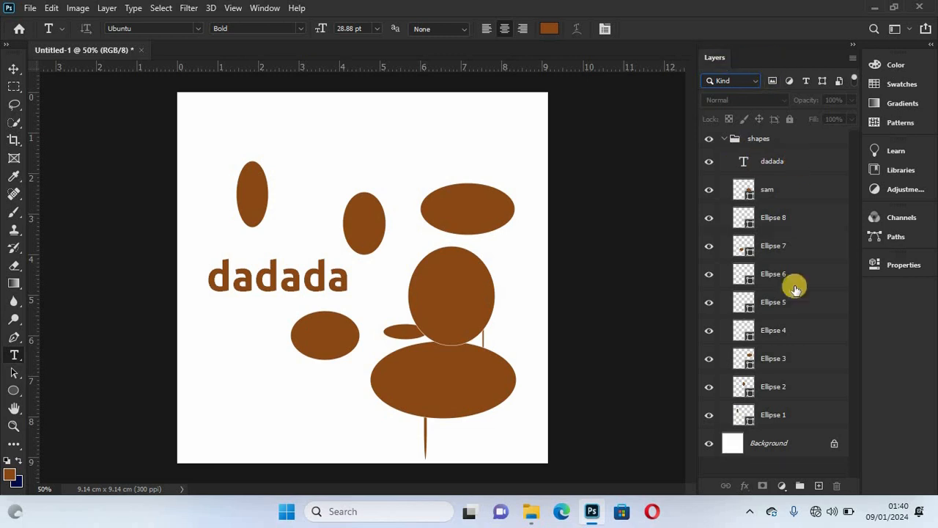
Step: Add a solid color fill layer in bright orange above the dadada text layer
key("alt+.")
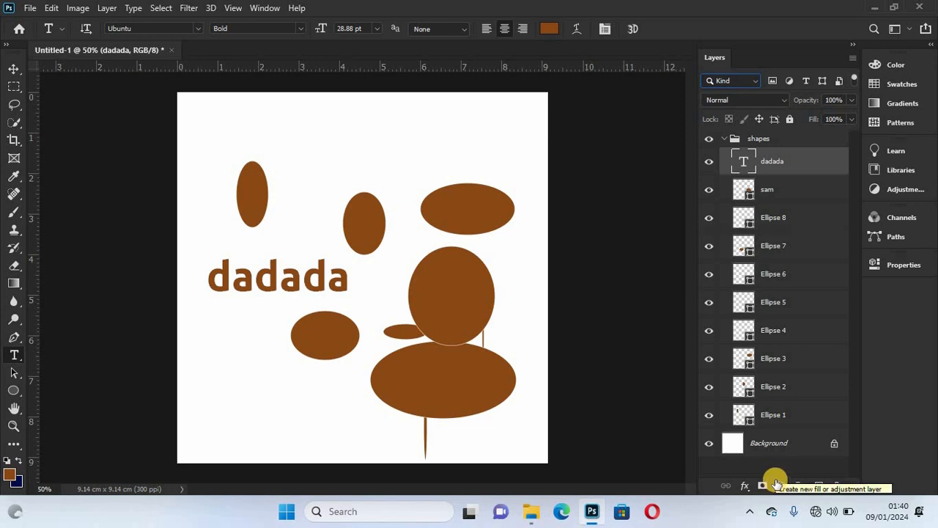
left_click(775, 484)
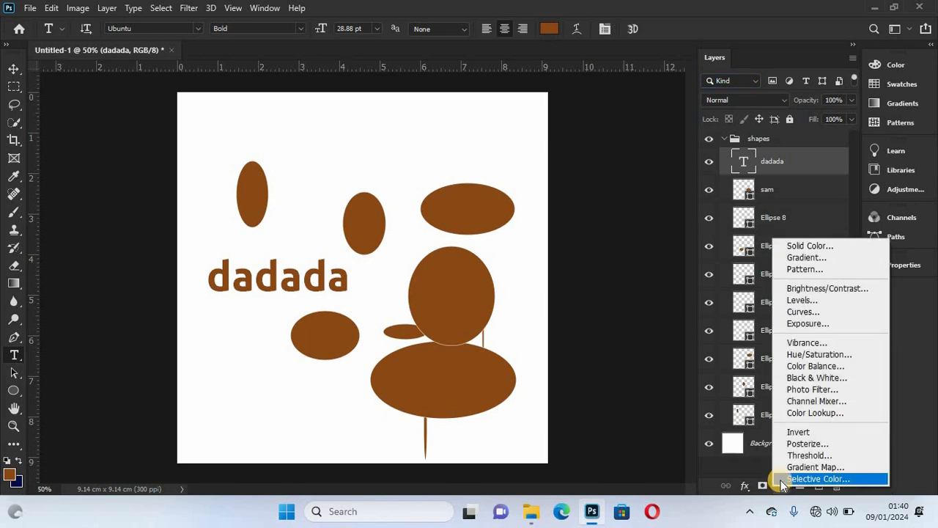
left_click(810, 245)
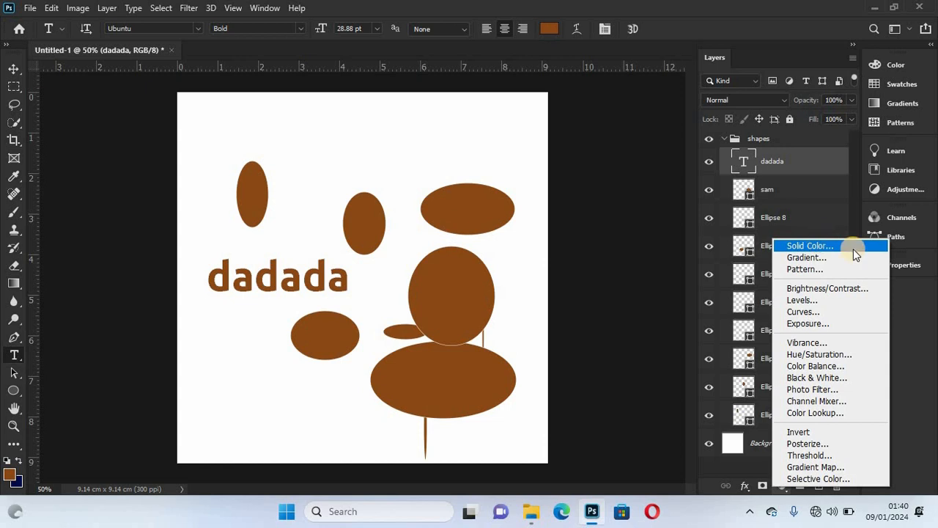
left_click(813, 247)
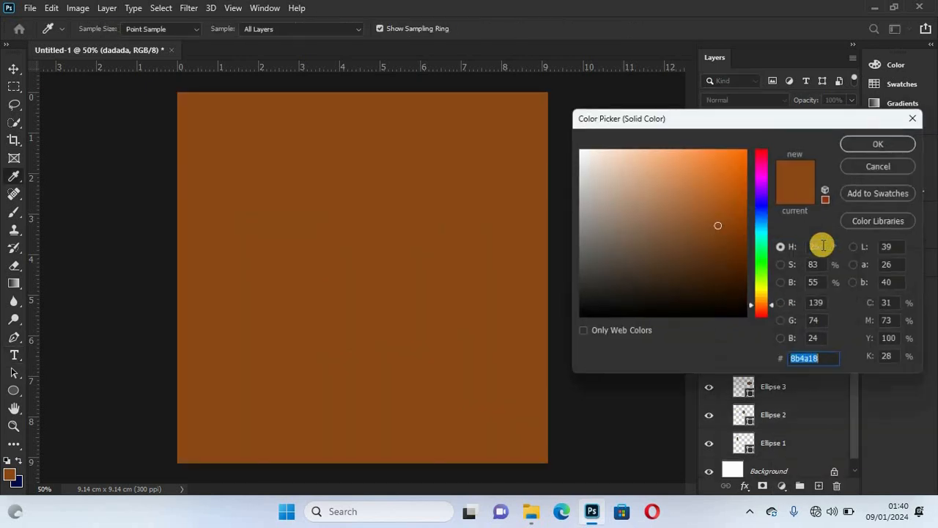
left_click(744, 146)
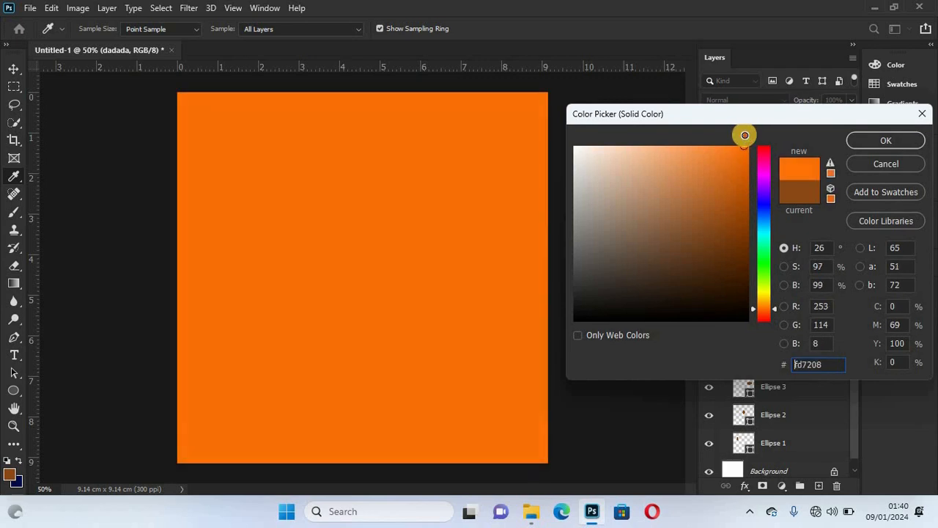
left_click(911, 141)
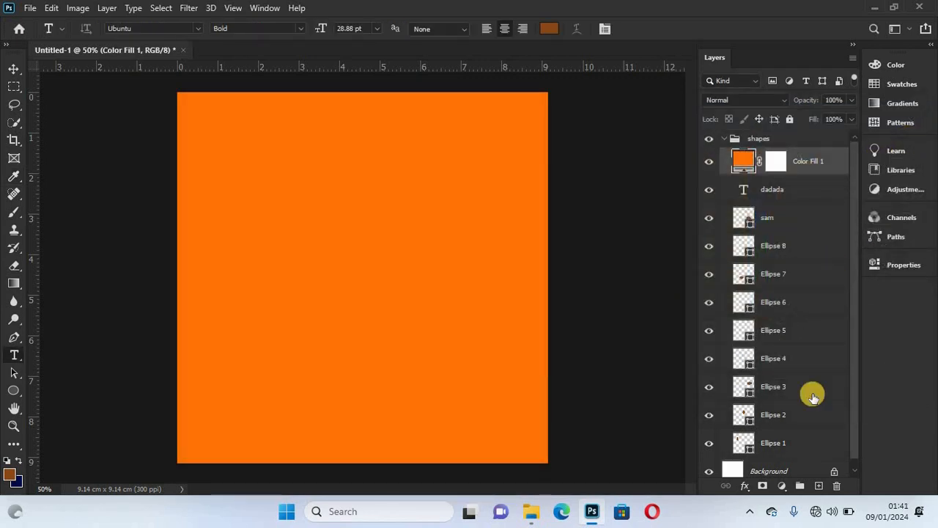
Step: Start a gradient fill layer above the orange fill and set the gradient's color stop at 100% to very dark brown
left_click(781, 485)
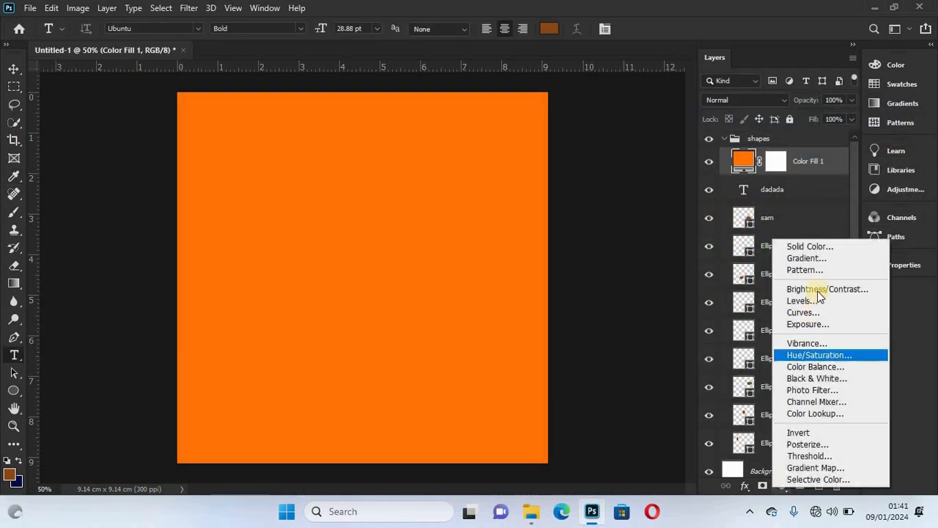
left_click(819, 259)
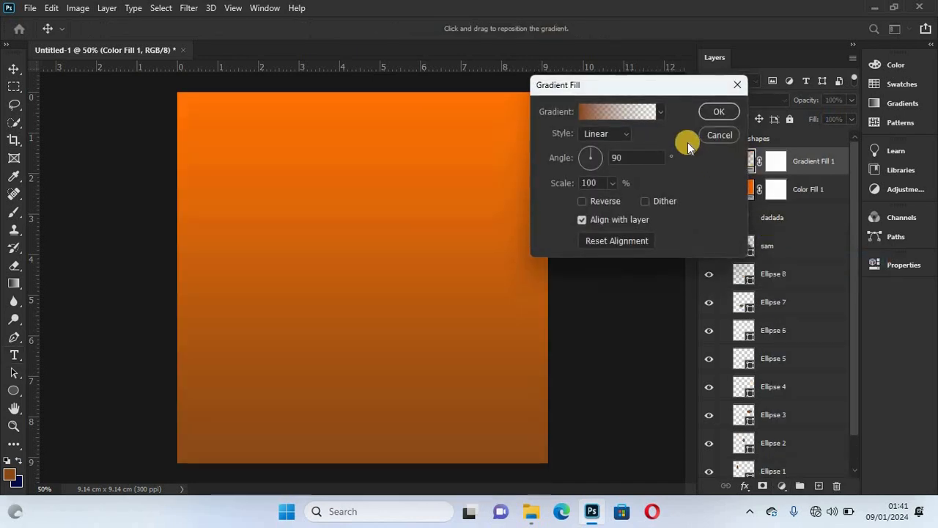
left_click(624, 110)
left_click(836, 293)
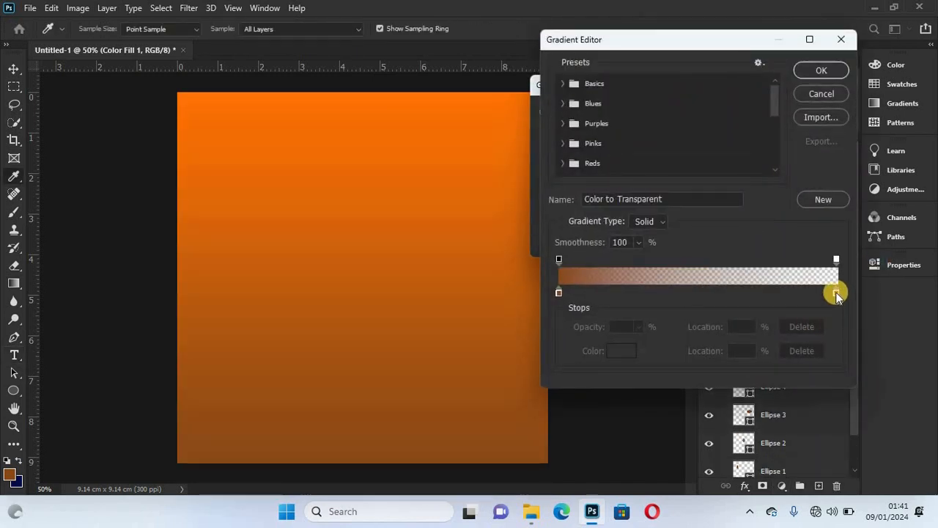
double_click(835, 292)
left_click_drag(723, 259, 769, 295)
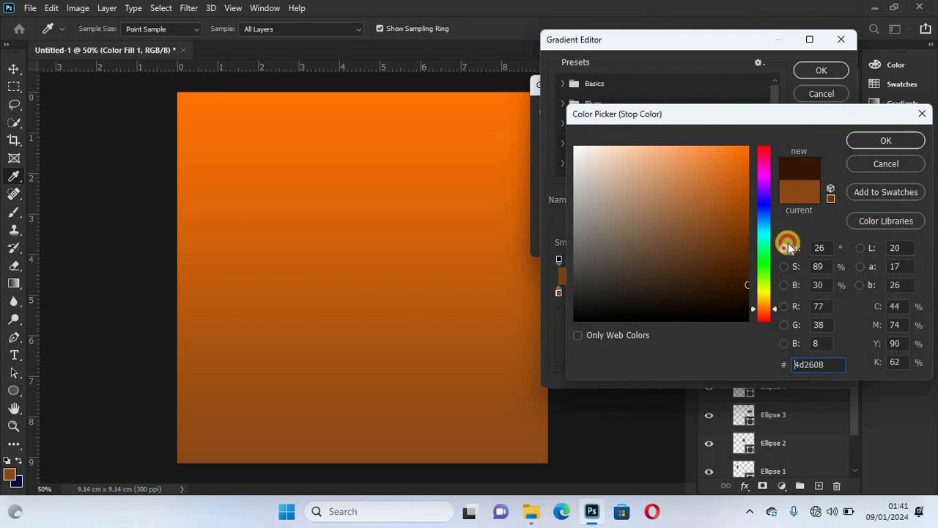
left_click(874, 148)
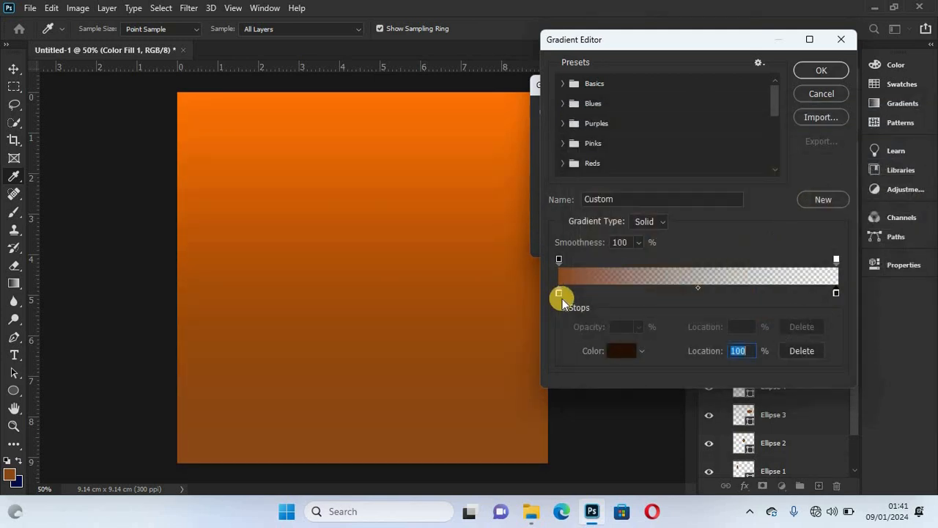
Step: Set the gradient's color stop at 0% to black and apply the linear gradient fill at 90°
double_click(560, 294)
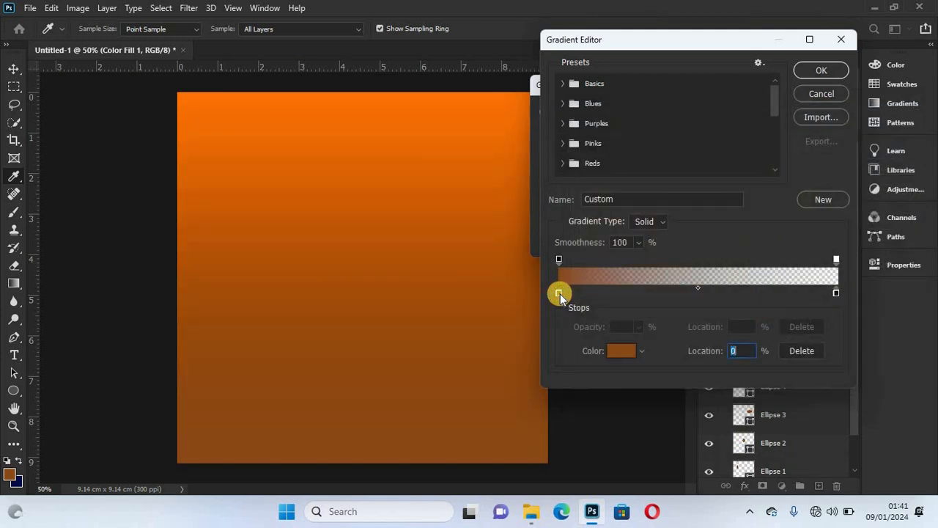
left_click(610, 282)
left_click(577, 318)
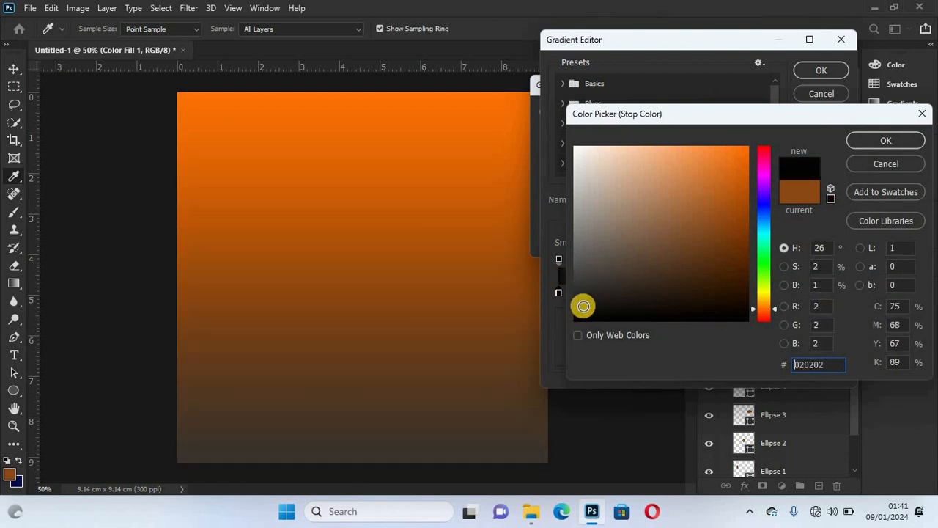
left_click_drag(572, 267, 570, 317)
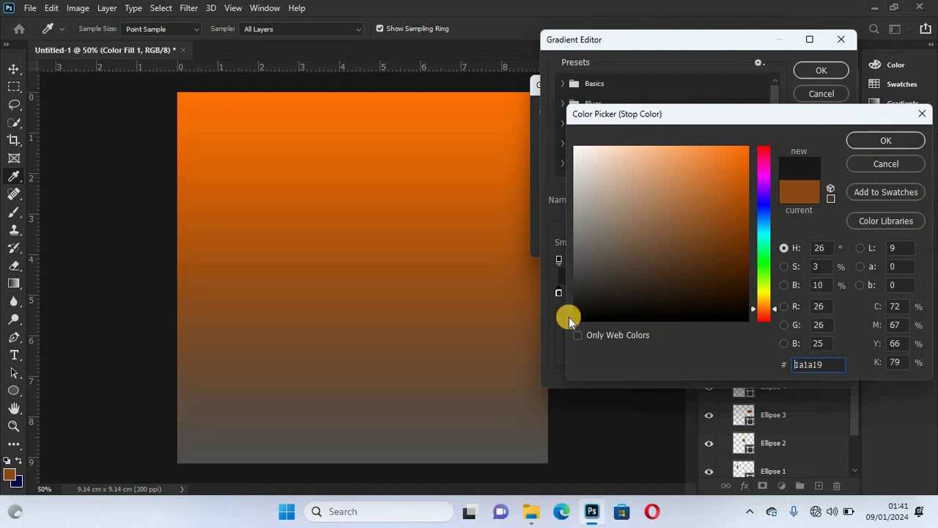
left_click(905, 142)
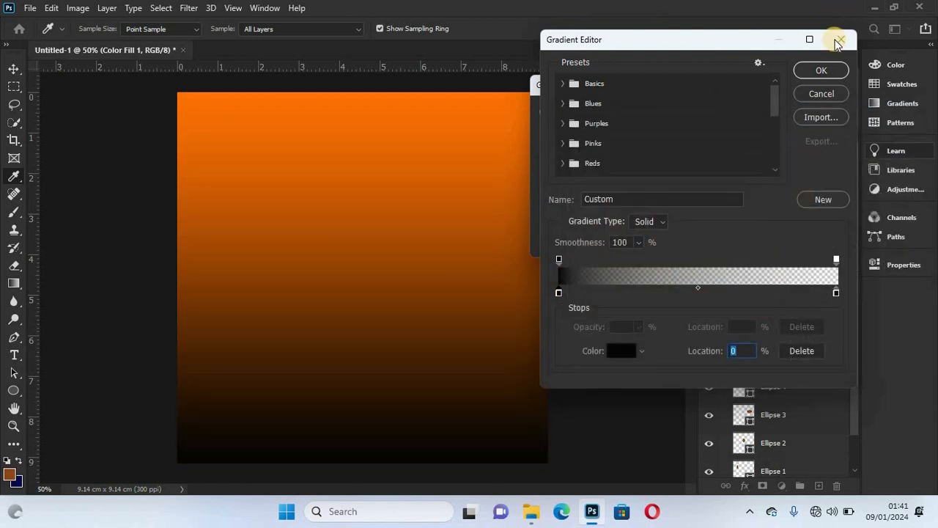
left_click(835, 74)
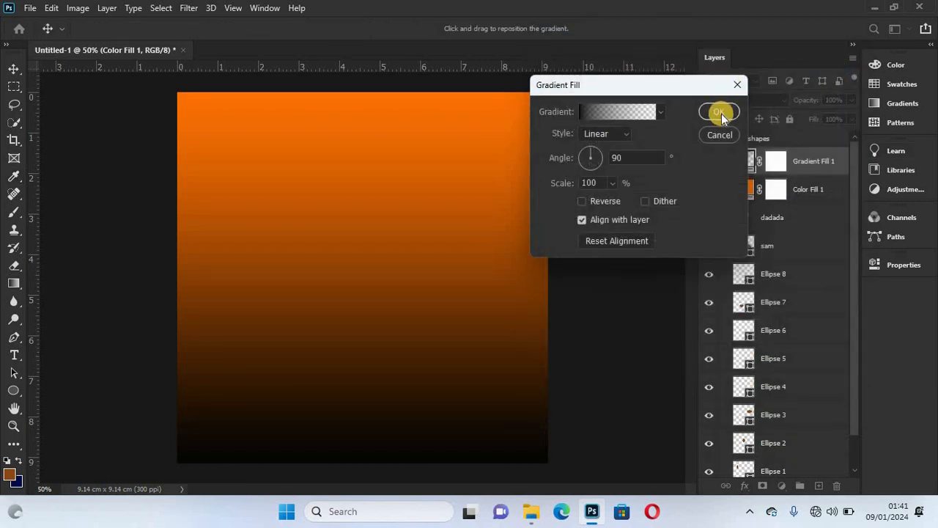
left_click(721, 114)
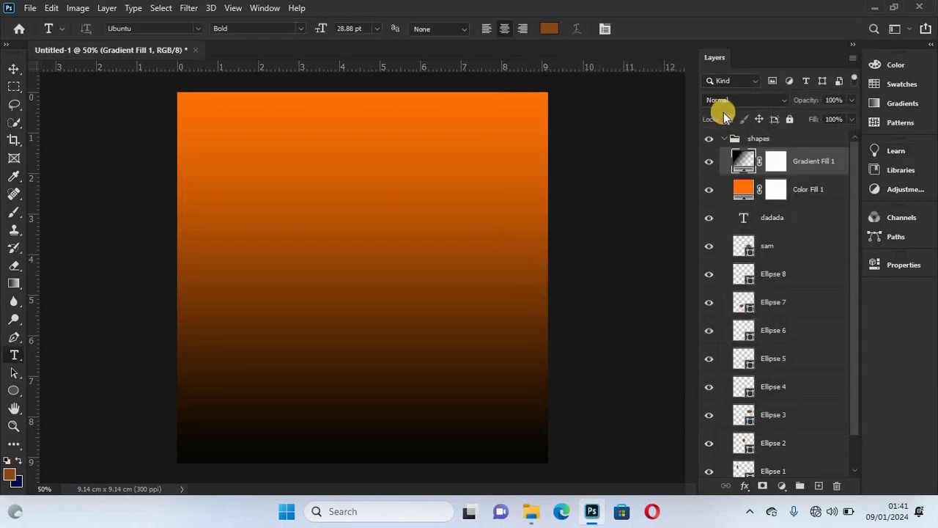
Step: Start a pattern fill layer above the gradient fill and try the Trees patterns, ending on the green conifer forest
left_click(782, 488)
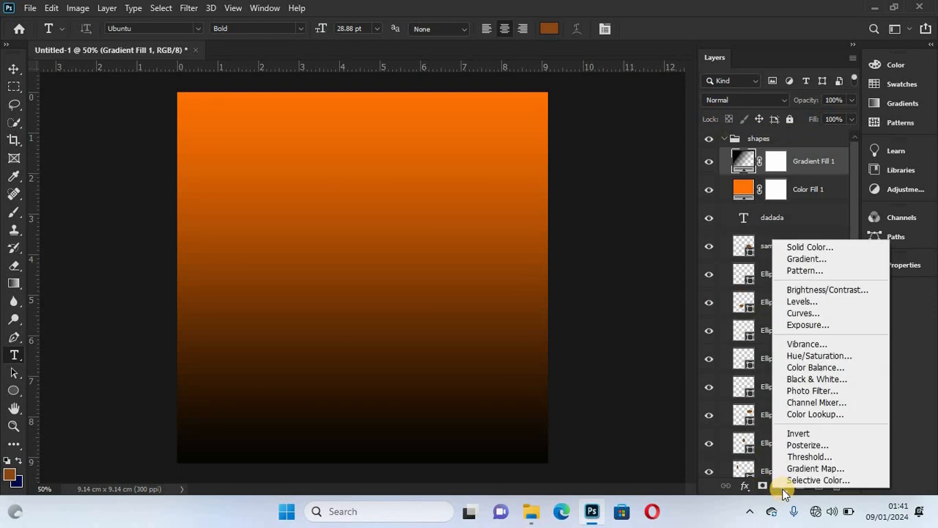
left_click(816, 271)
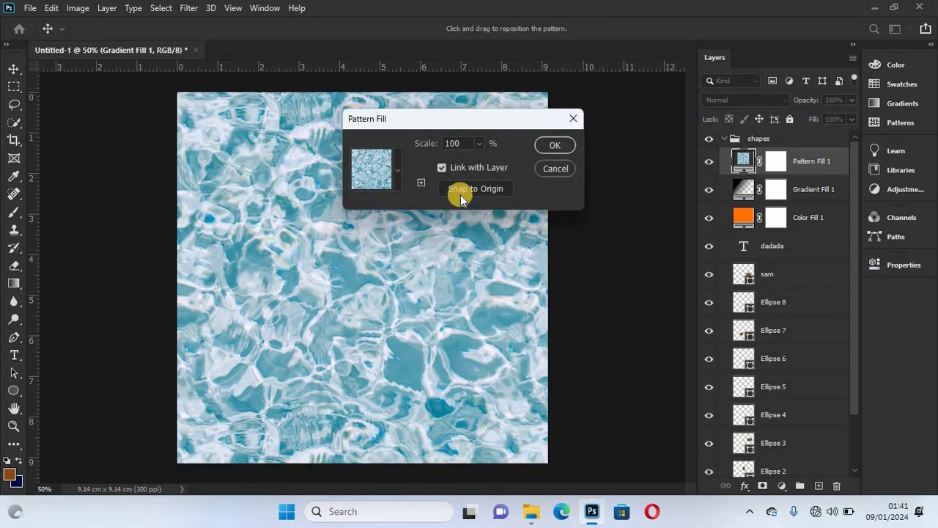
left_click(400, 169)
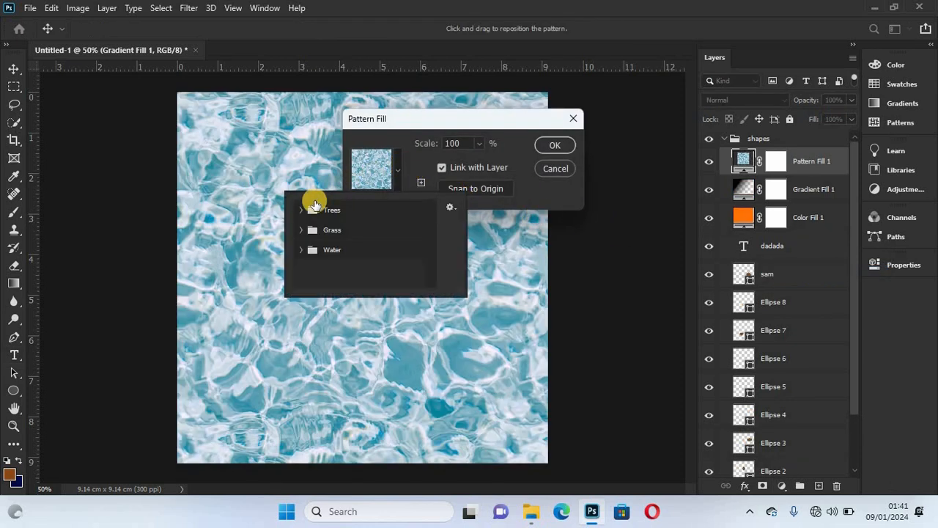
left_click(301, 211)
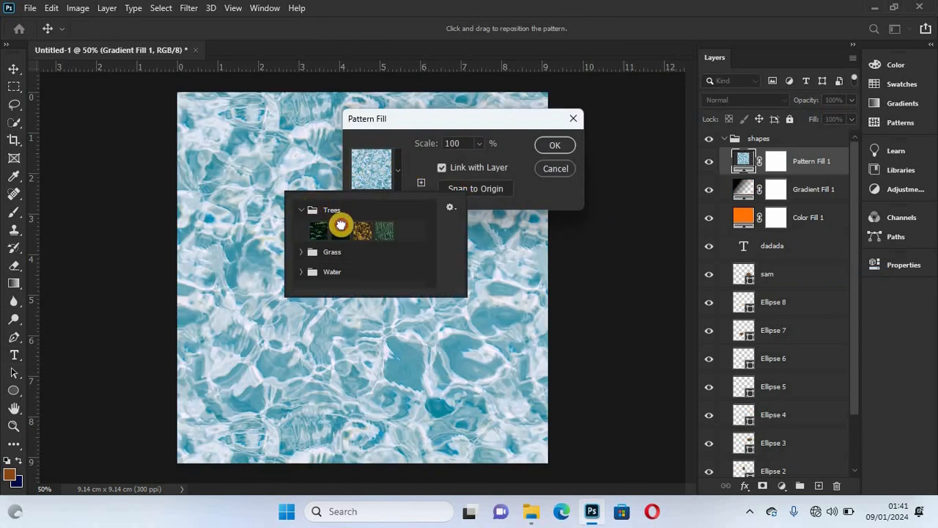
left_click(340, 231)
left_click(362, 231)
left_click(384, 231)
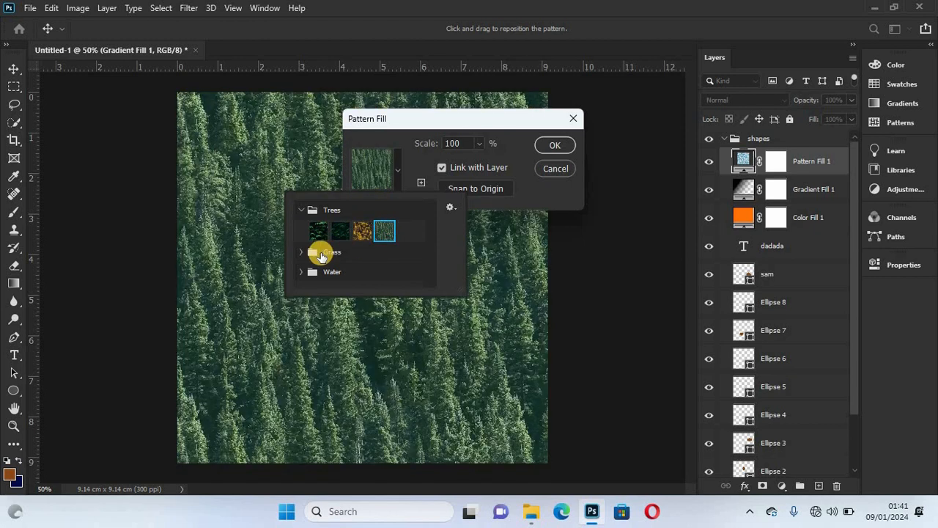
Step: Try the Grass patterns, apply the green lawn one at 100% scale, and lower the pattern fill layer's opacity
left_click(303, 252)
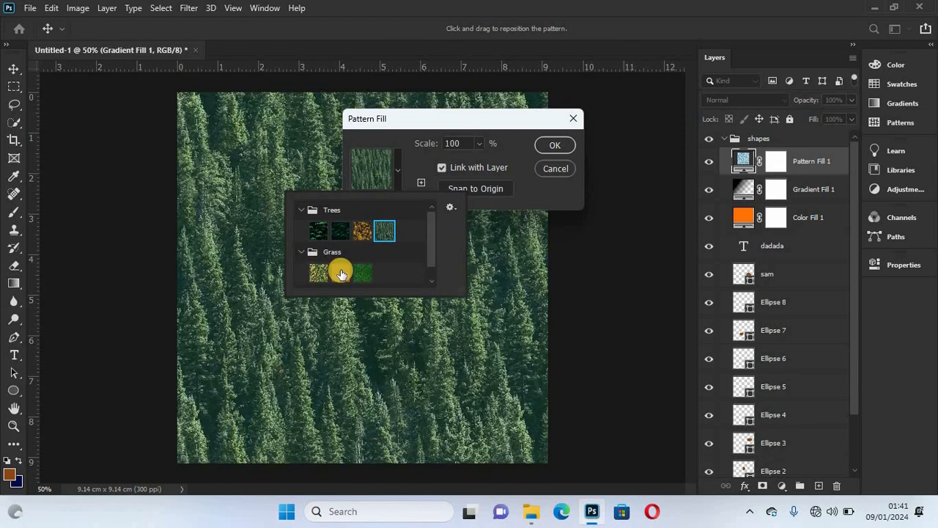
left_click(323, 273)
left_click(340, 273)
left_click(362, 273)
left_click(555, 145)
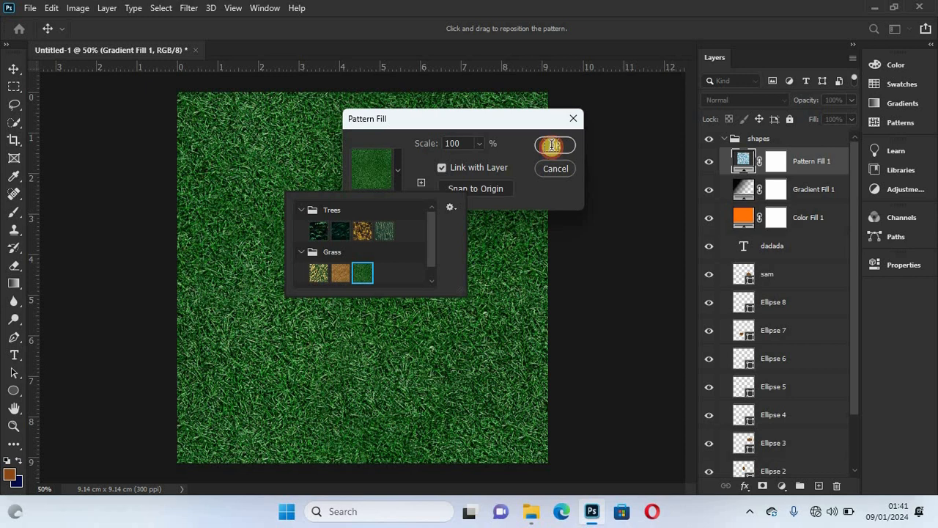
key("t")
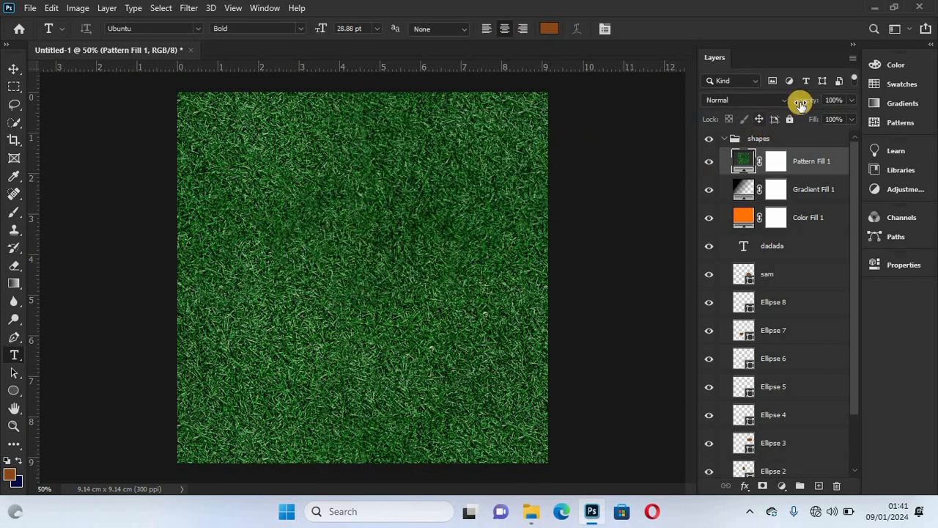
mouse_move(800, 101)
left_mouse_down()
mouse_move(792, 112)
mouse_move(706, 132)
mouse_move(810, 100)
left_mouse_up()
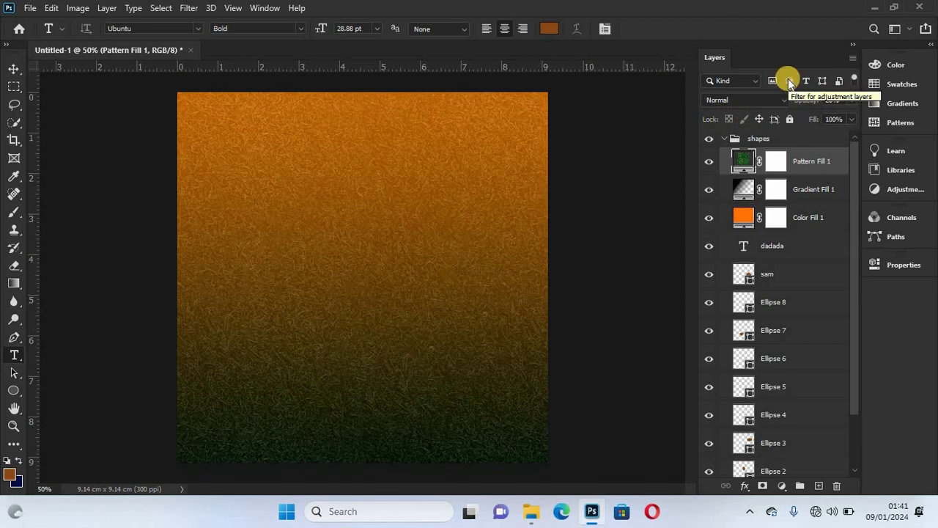
Step: Delete the pattern, gradient and solid color fill layers above the dadada text
key("Delete")
key("Delete")
key("Delete")
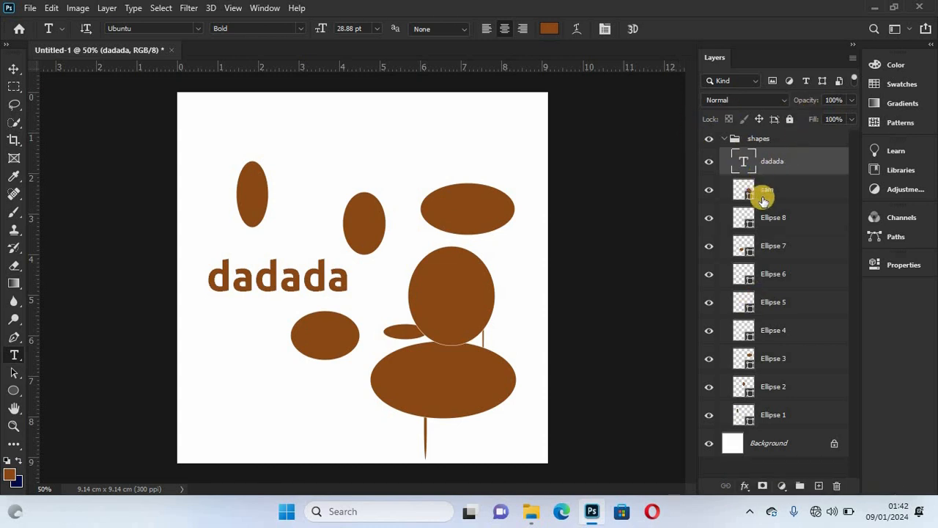
Step: Delete the sam shape, all the ellipse layers and the dadada text, leaving only the Background layer
left_click(782, 193)
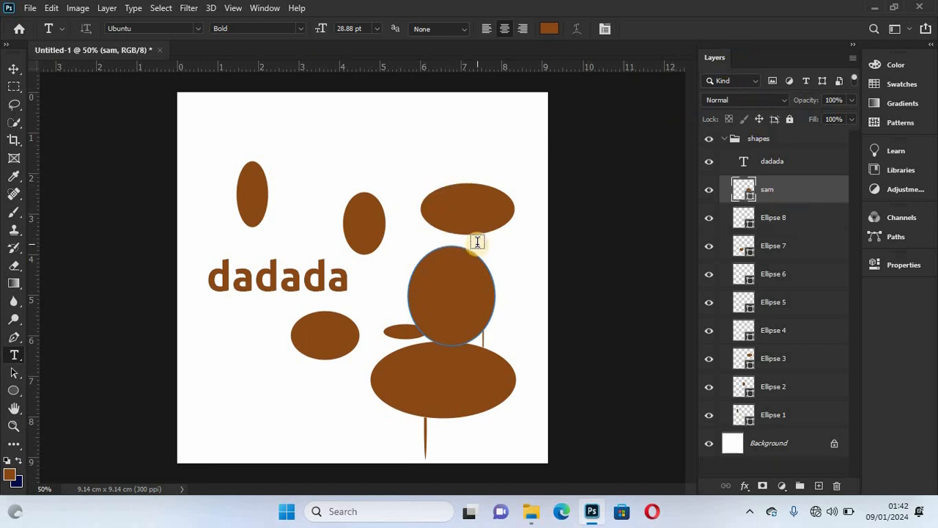
key("ctrl+e")
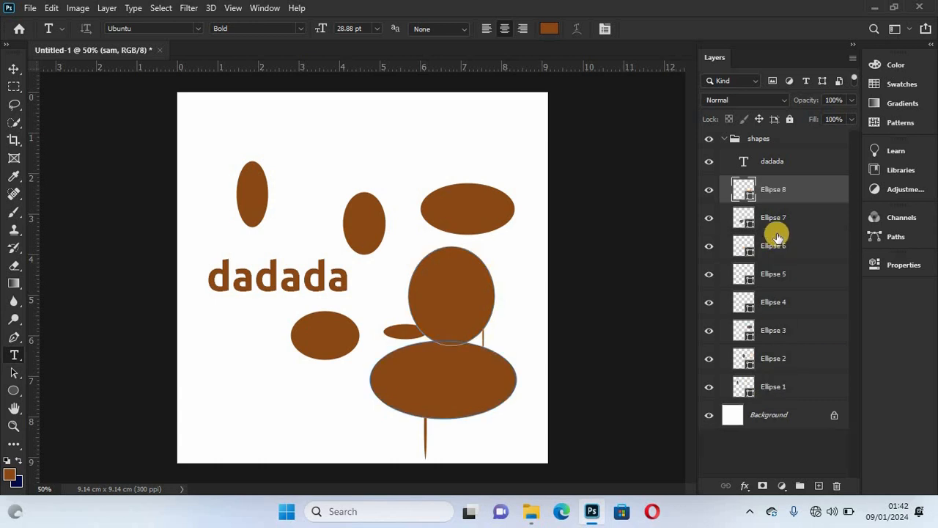
key("ctrl+e")
key("ctrl+e")
key("ctrl+e")
key("ctrl+e")
key("ctrl+e")
key("ctrl+e")
key("ctrl+e")
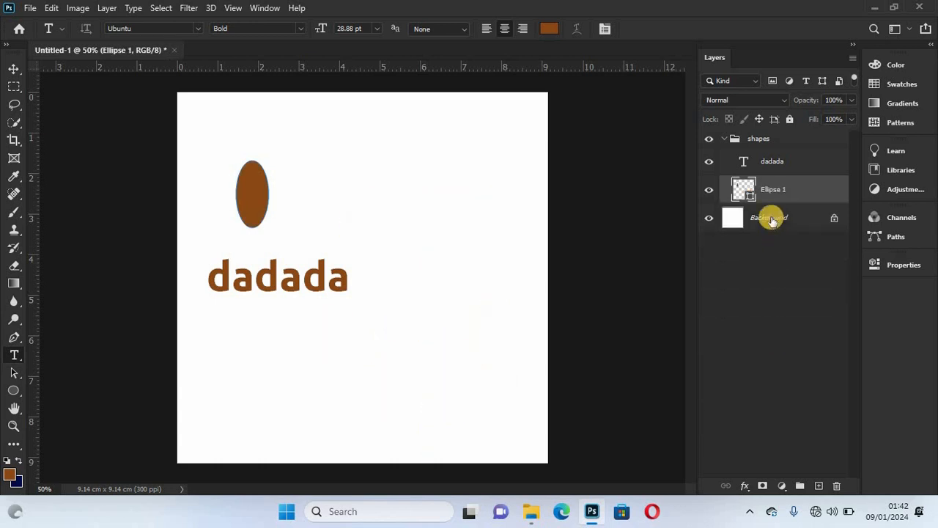
left_click(782, 162)
key("ctrl+e")
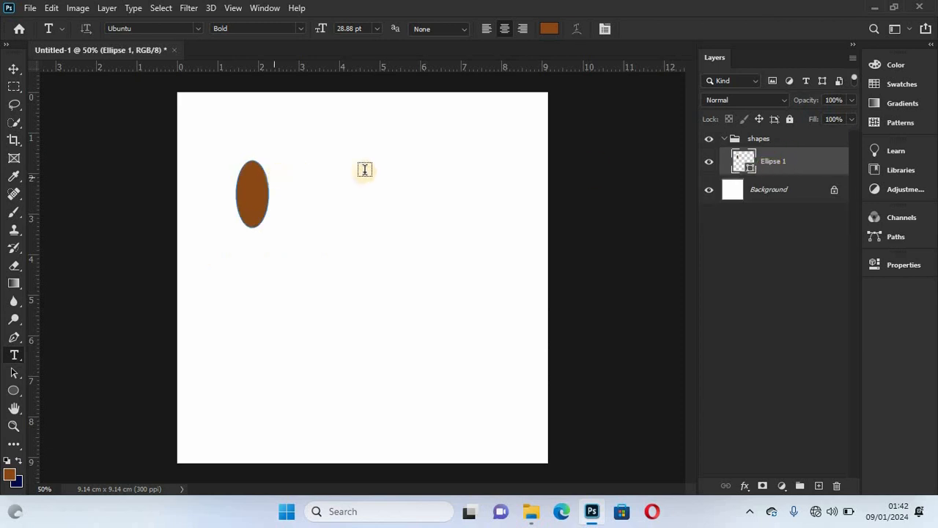
key("Delete")
Step: Draw a brown, nearly circular ellipse about 558 × 552 px in the middle of the canvas
left_click(14, 390)
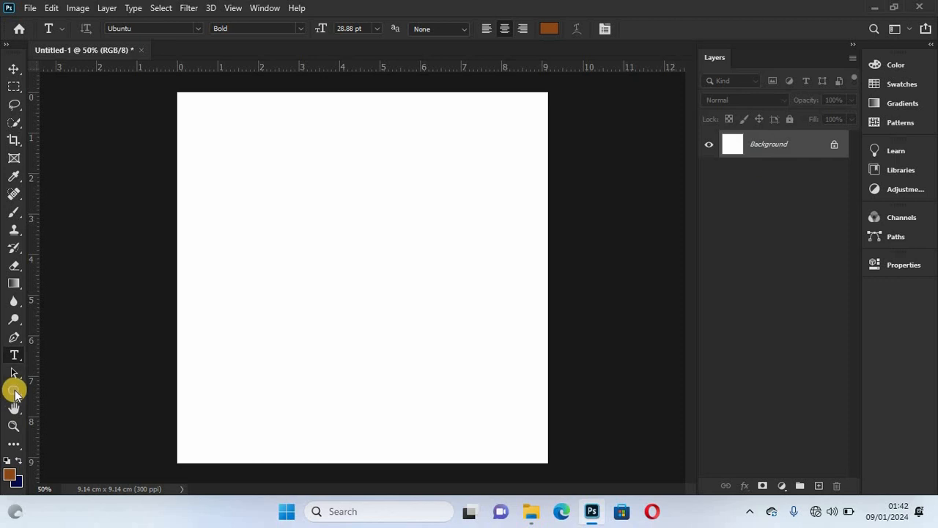
left_click_drag(274, 186, 464, 375)
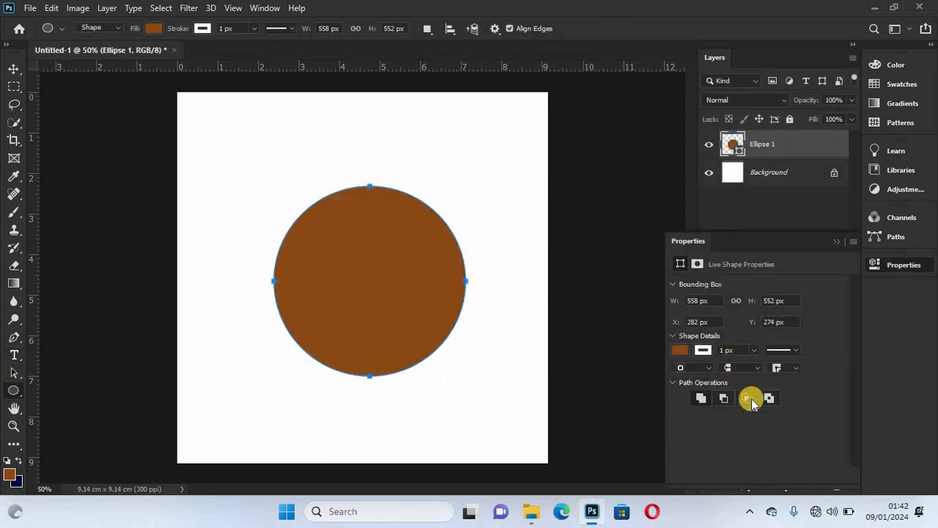
left_click(838, 245)
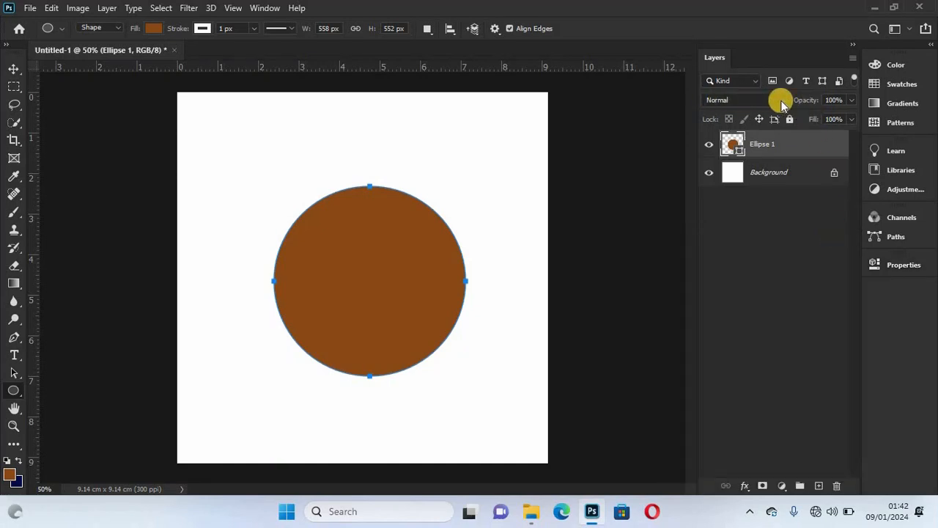
Step: Set the ellipse's blend mode to Darken and then Multiply, and preview the other modes while keeping Multiply
left_click(781, 101)
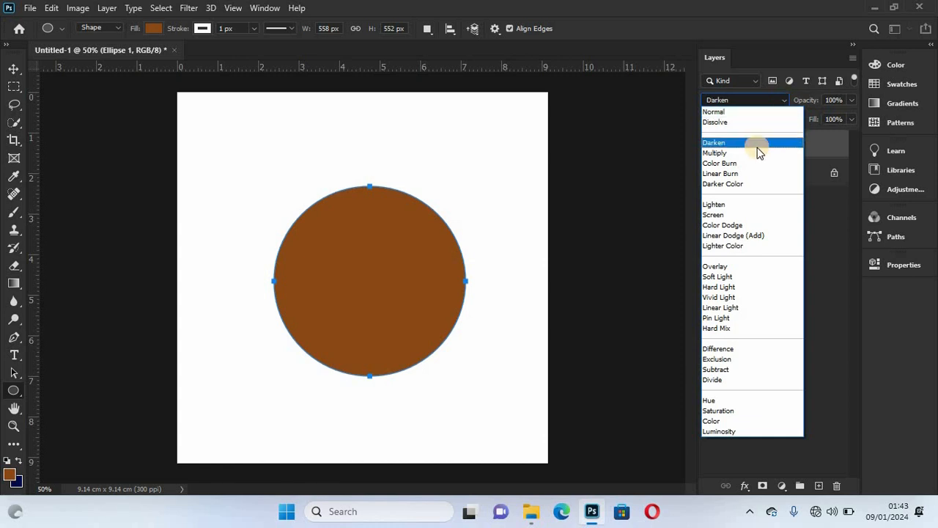
left_click(758, 101)
left_click(755, 100)
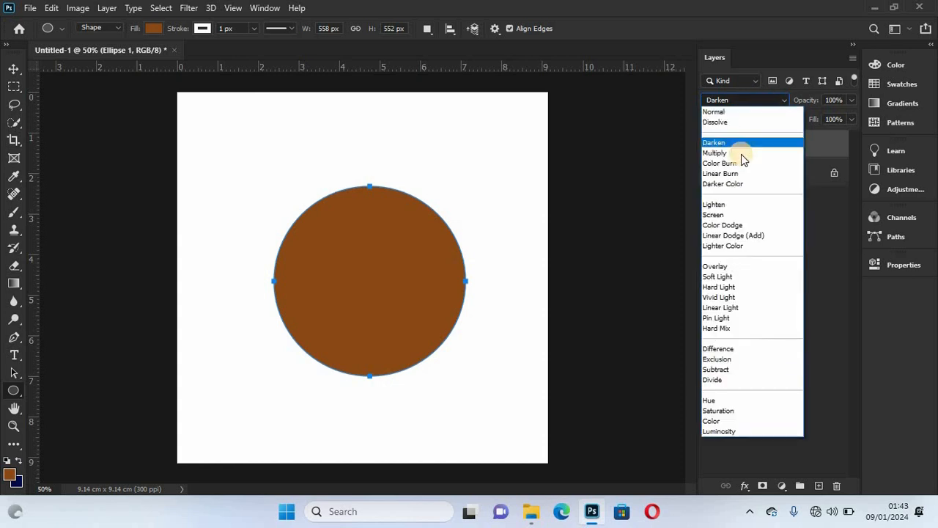
left_click(741, 153)
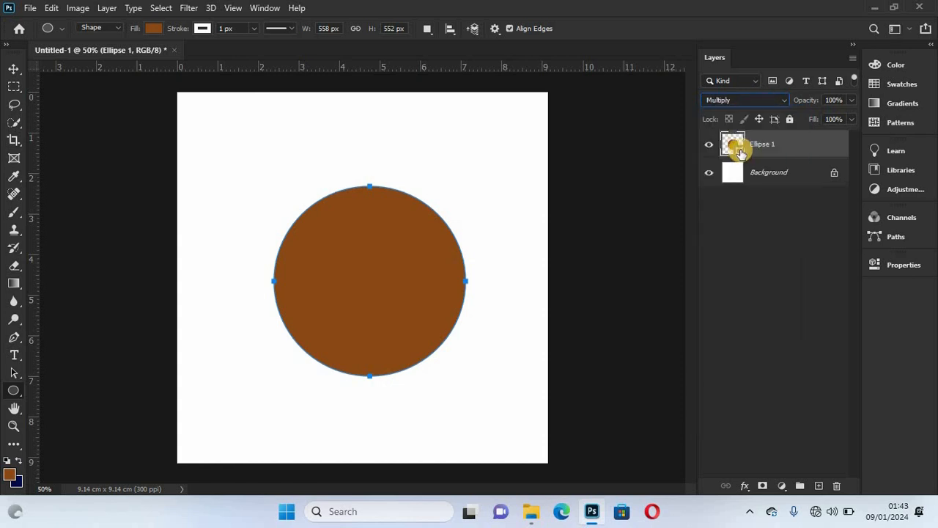
left_click(743, 100)
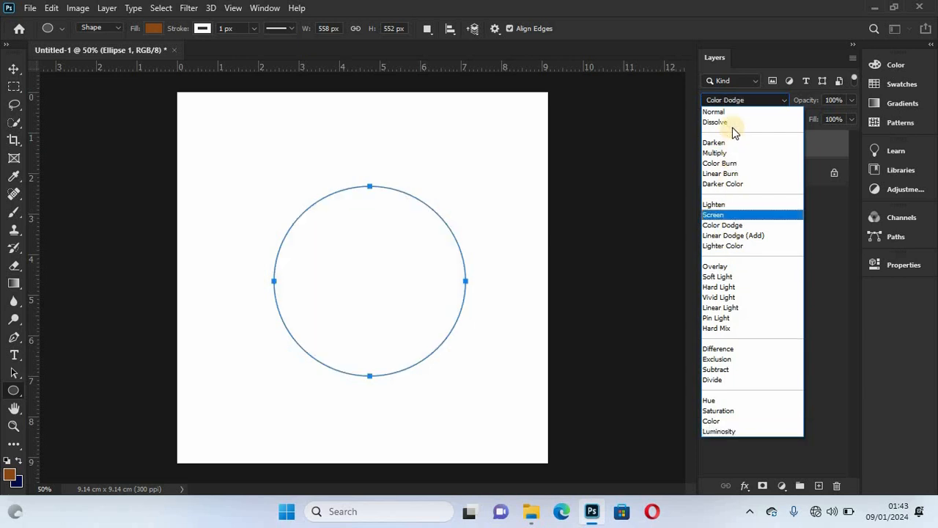
left_click(749, 98)
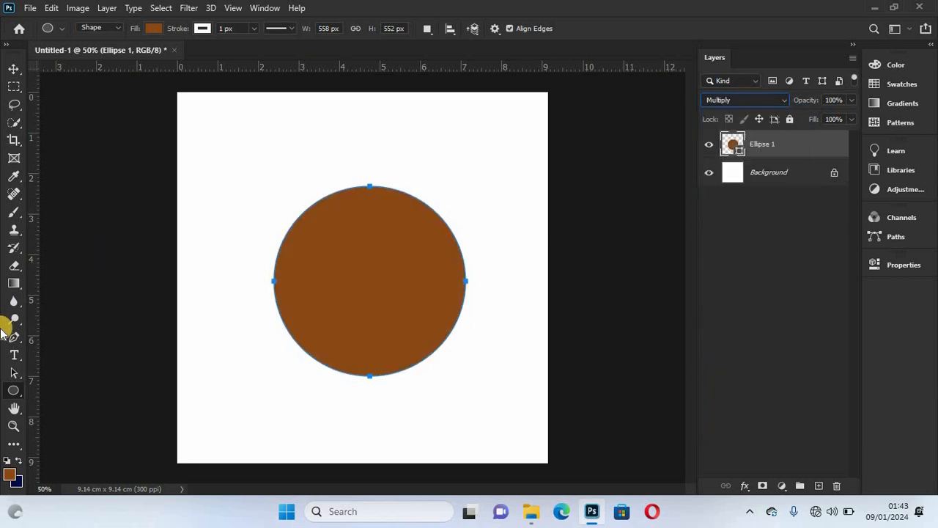
Step: Draw a rectangle about 1018 × 918 px over the ellipse, extending past the canvas's lower right corner
right_click(9, 390)
left_click(40, 392)
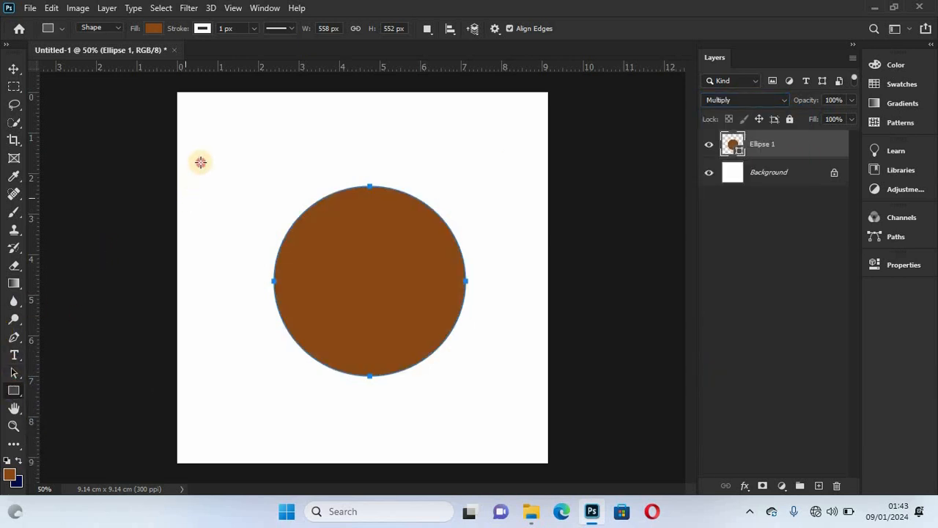
left_click_drag(201, 162, 549, 478)
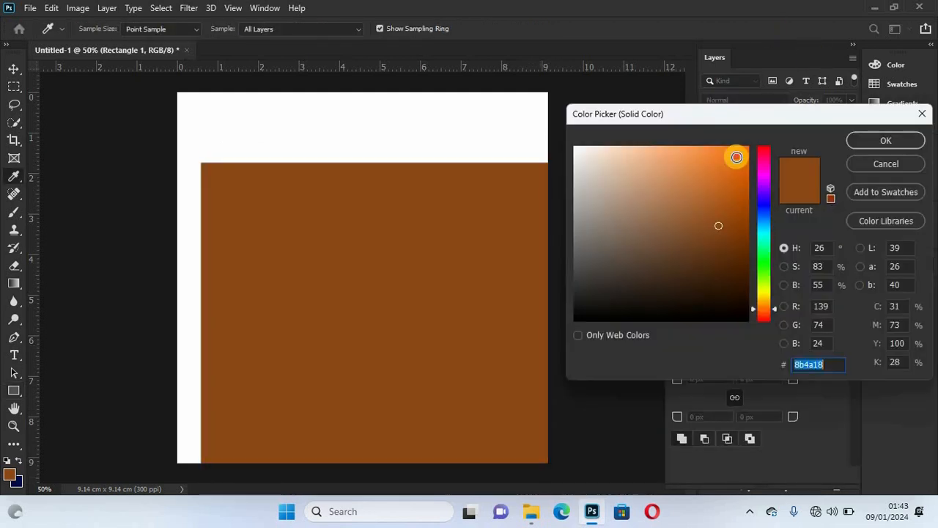
Step: Set the rectangle's fill to dark gray #272727 and move its layer below the ellipse
double_click(736, 150)
left_click_drag(736, 157, 575, 293)
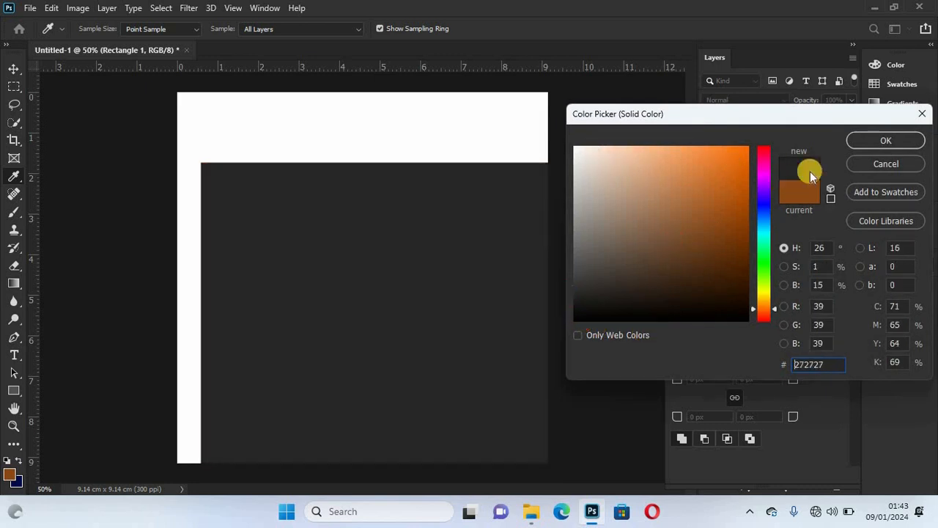
left_click(880, 141)
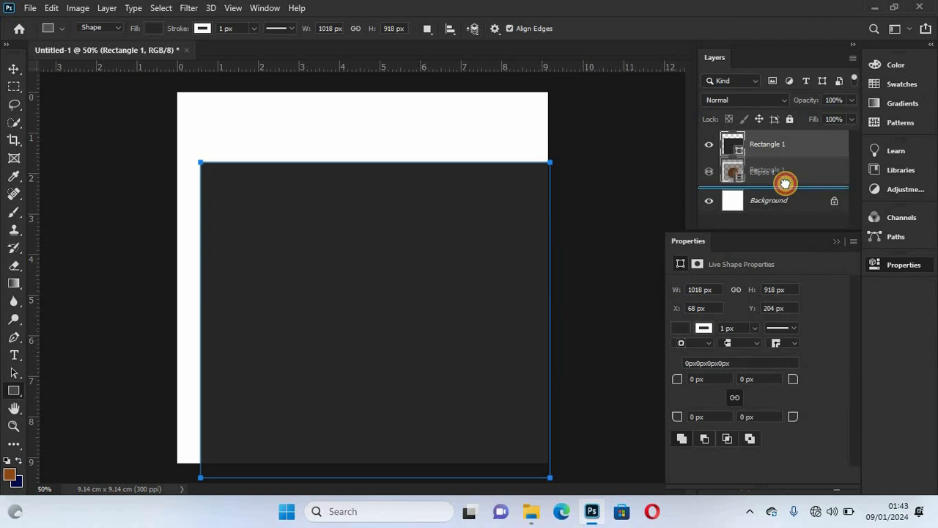
left_click_drag(786, 187, 782, 182)
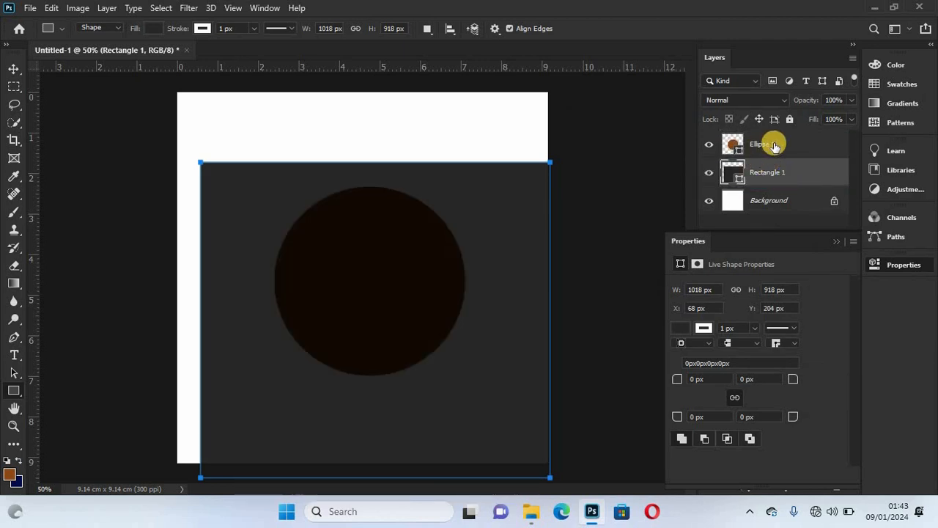
Step: Try the Pin Light and Difference blend modes on the ellipse, preview further modes, and return it to Normal
left_click(778, 143)
left_click(766, 100)
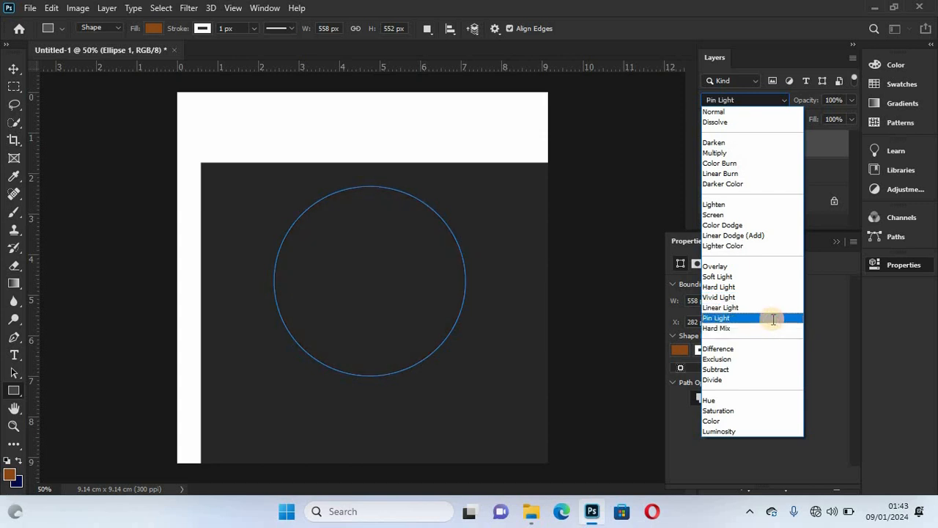
left_click(773, 319)
left_click(781, 101)
left_click(760, 354)
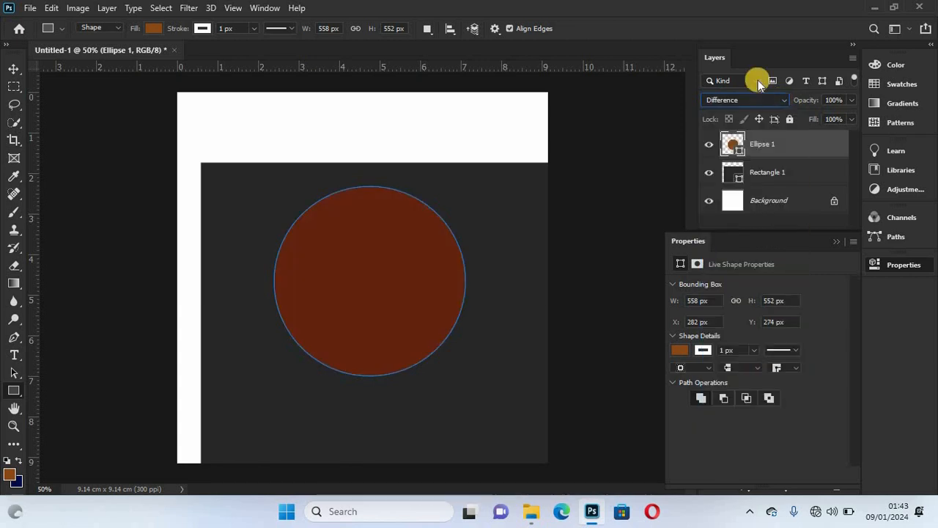
left_click(756, 99)
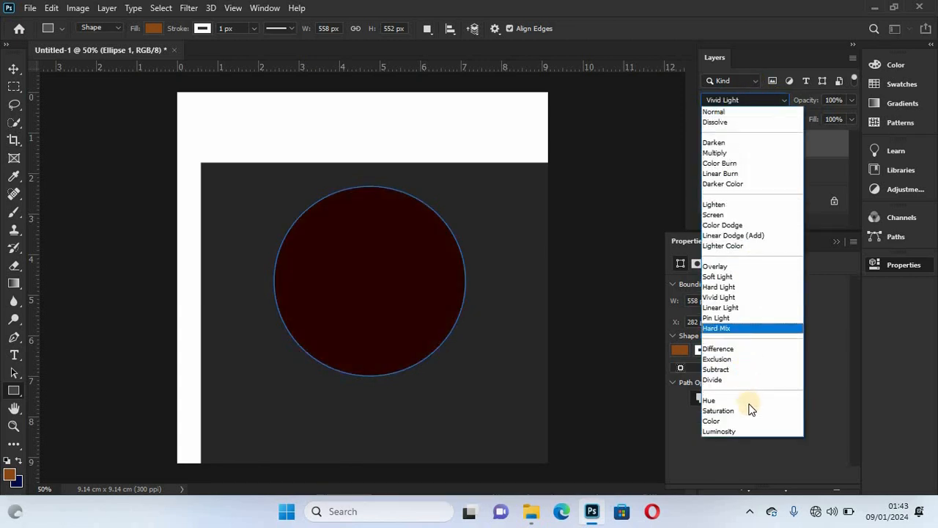
left_click(741, 114)
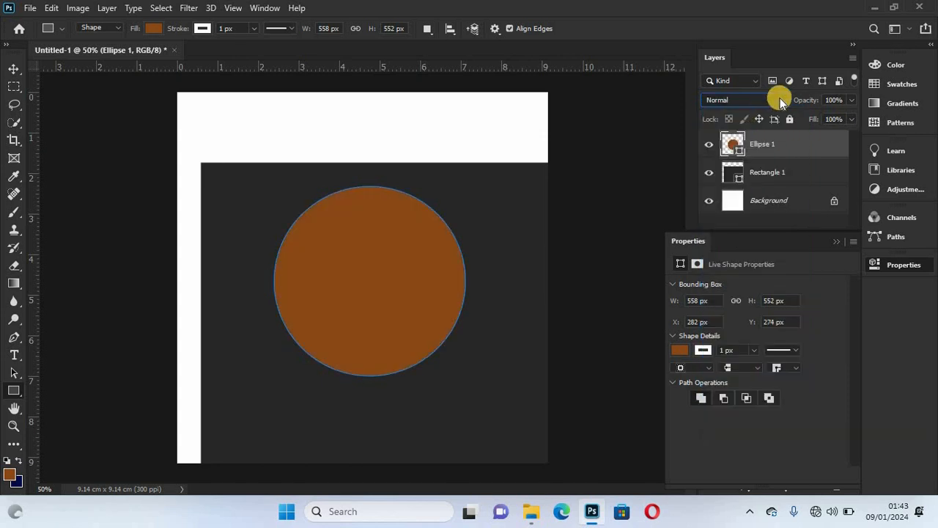
Step: Preview more blend modes on the ellipse, try Darken, and set the mode back to Normal
left_click(779, 101)
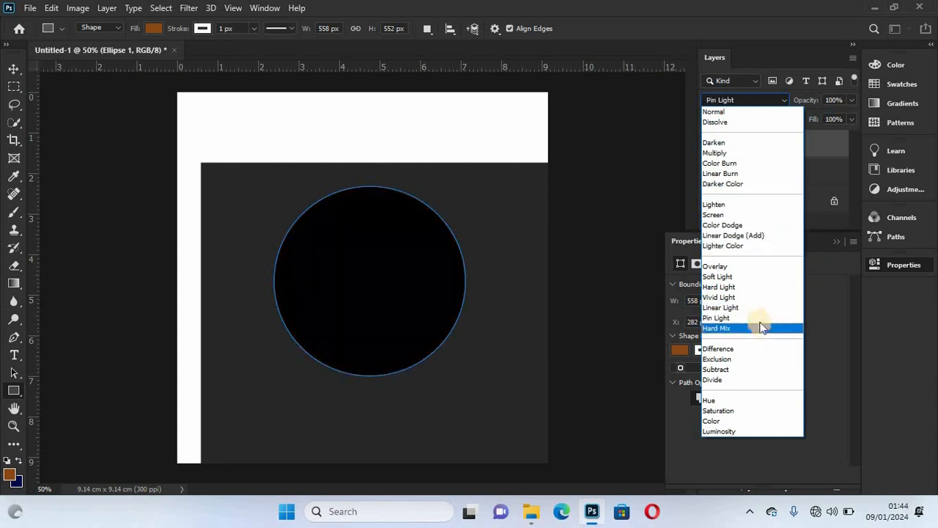
left_click(751, 141)
left_click(762, 101)
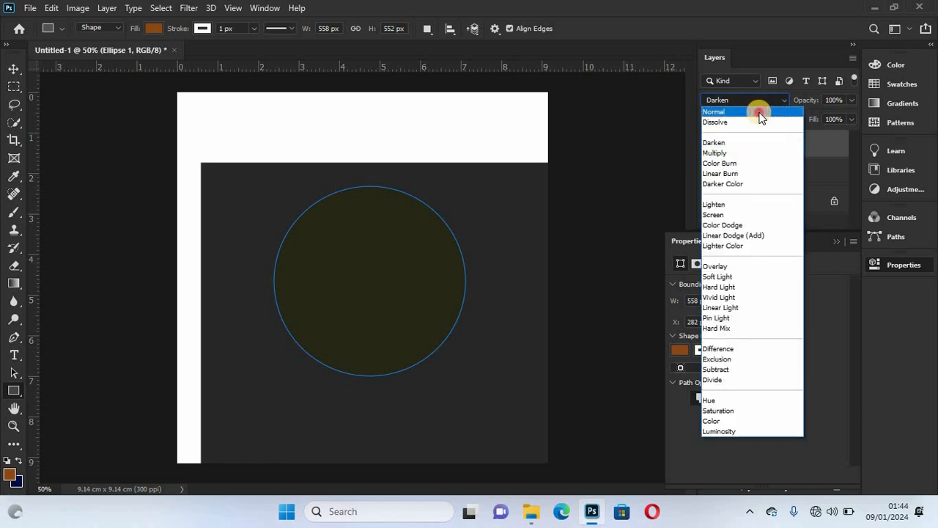
left_click(762, 111)
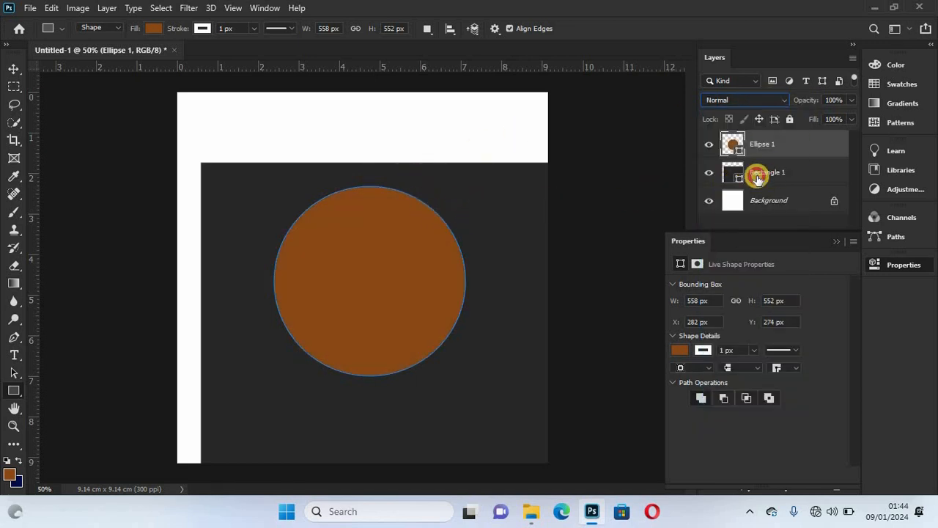
Step: Select the dark rectangle's layer and hide it
left_click(705, 175)
left_click(708, 173)
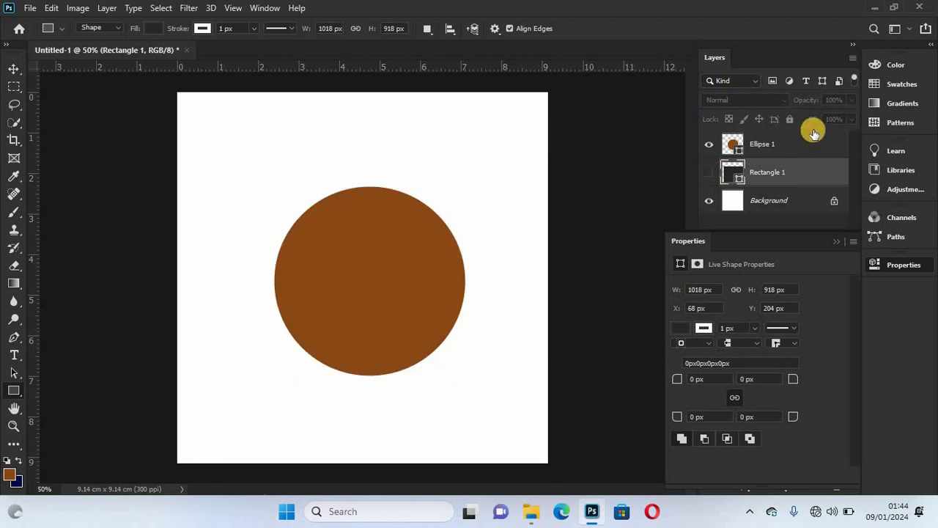
Step: Select the ellipse's layer and try adjusting its opacity, leaving it at 100%
left_click(785, 148)
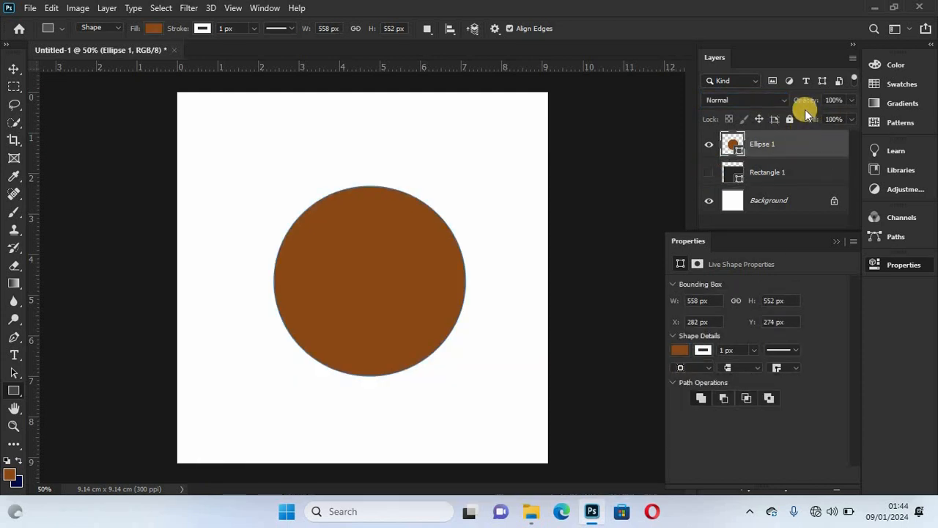
left_click_drag(809, 99, 917, 107)
left_click(816, 100)
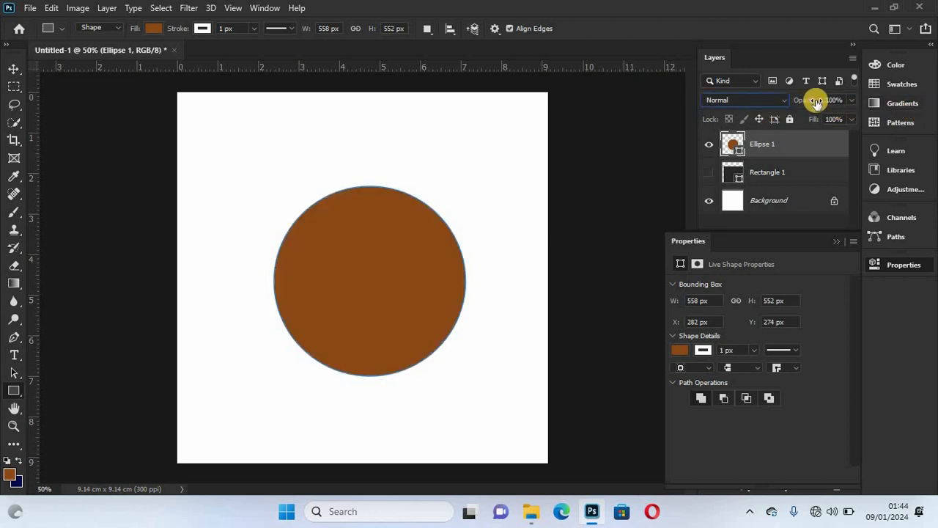
left_click_drag(817, 101, 888, 101)
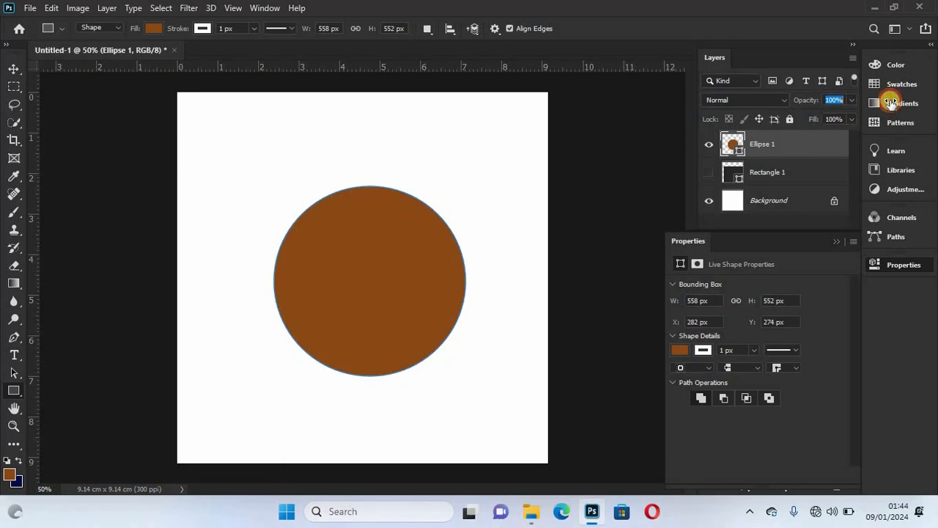
Step: Show the dark rectangle's layer, then lower the ellipse's opacity to 0% and restore it to 100%
left_click(708, 172)
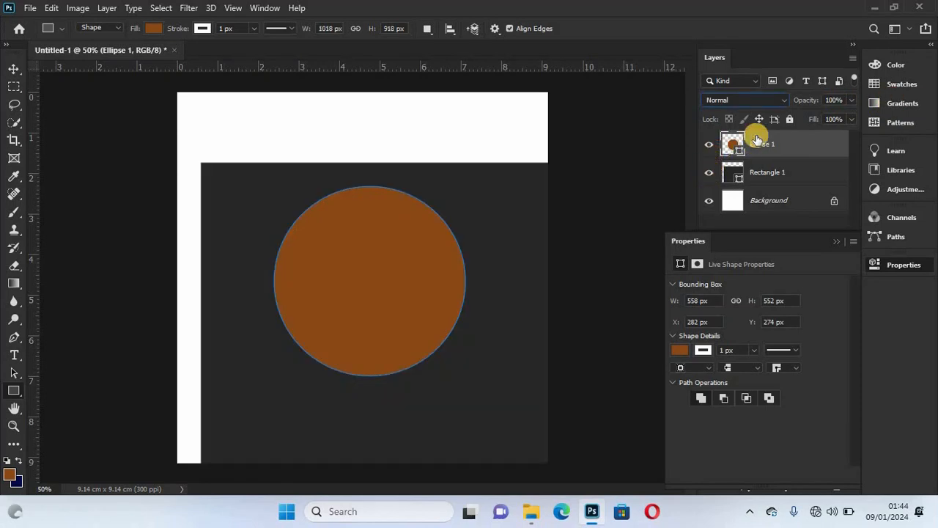
left_click_drag(806, 99, 819, 124)
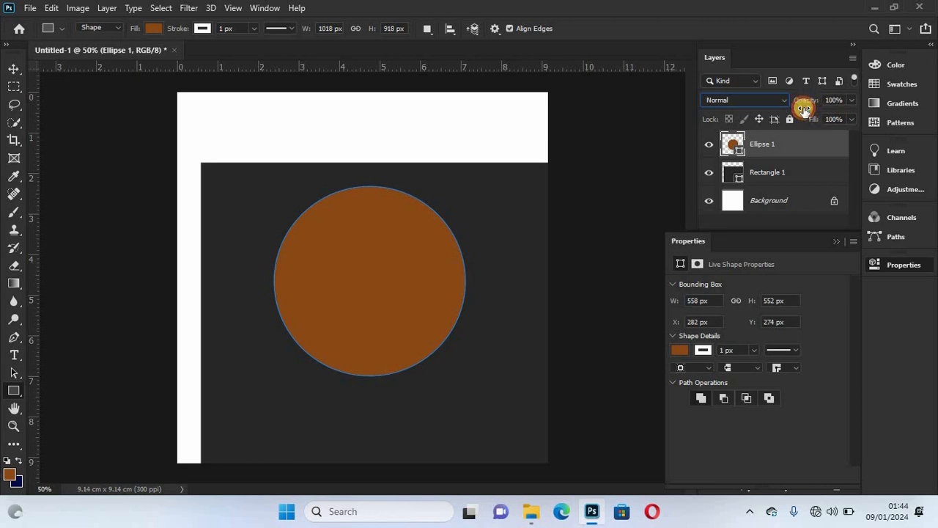
left_click_drag(804, 109, 688, 146)
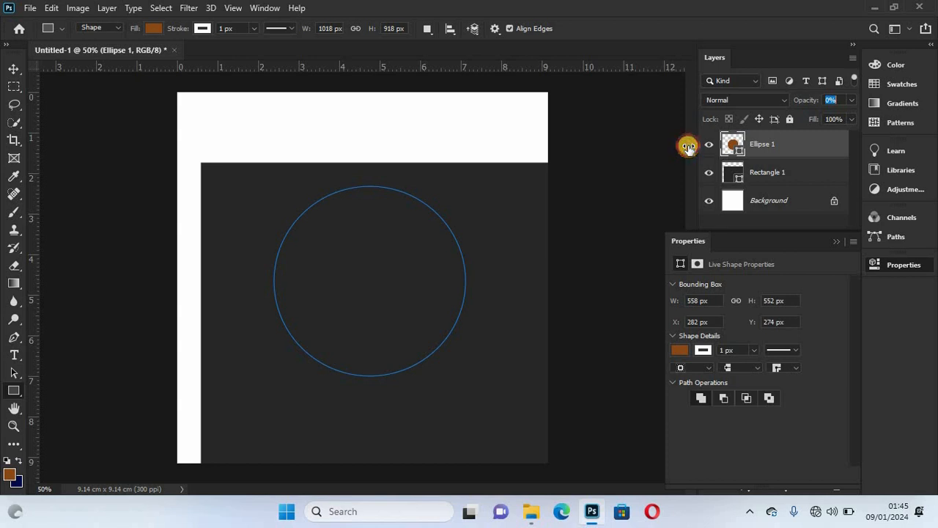
left_click_drag(688, 146, 815, 115)
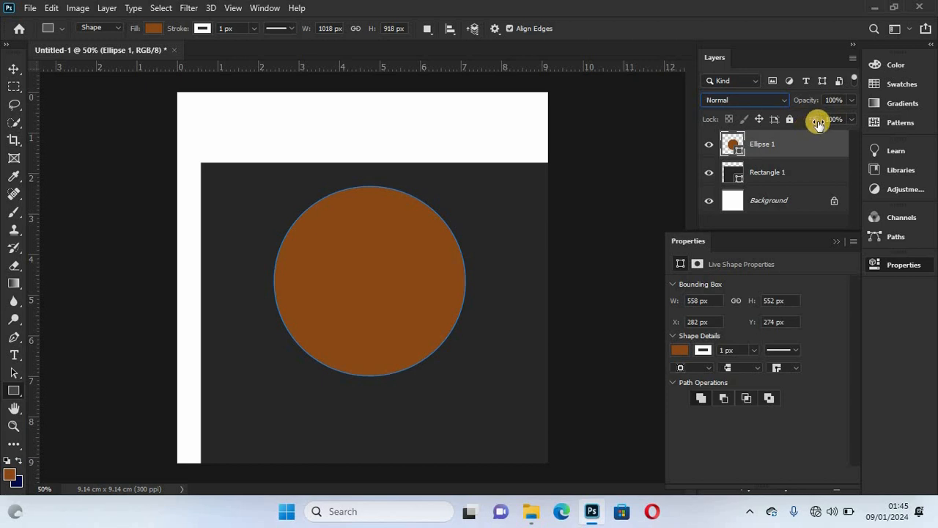
Step: Try a lower fill value on the ellipse, then return its fill and opacity to 100%
left_click_drag(820, 121, 722, 140)
mouse_move(924, 144)
left_mouse_down()
mouse_move(785, 142)
mouse_move(926, 128)
left_mouse_up()
left_click_drag(816, 103, 931, 128)
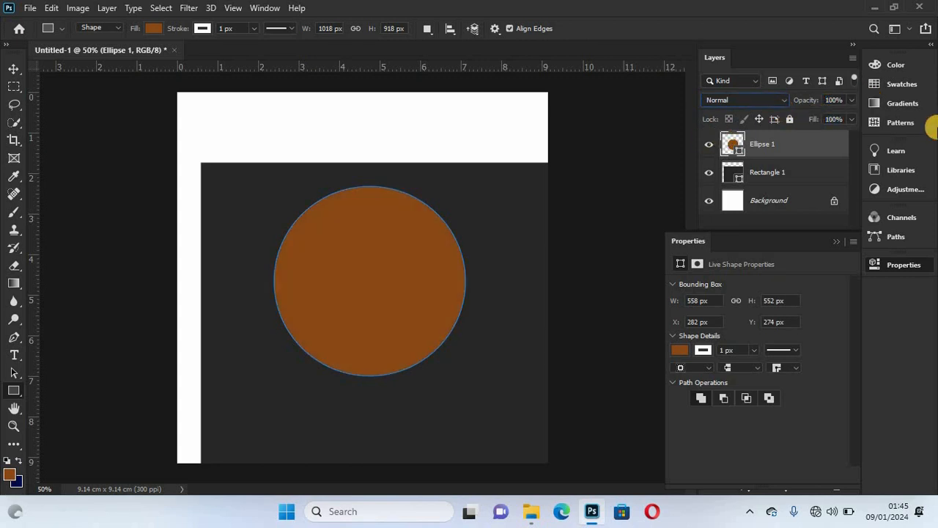